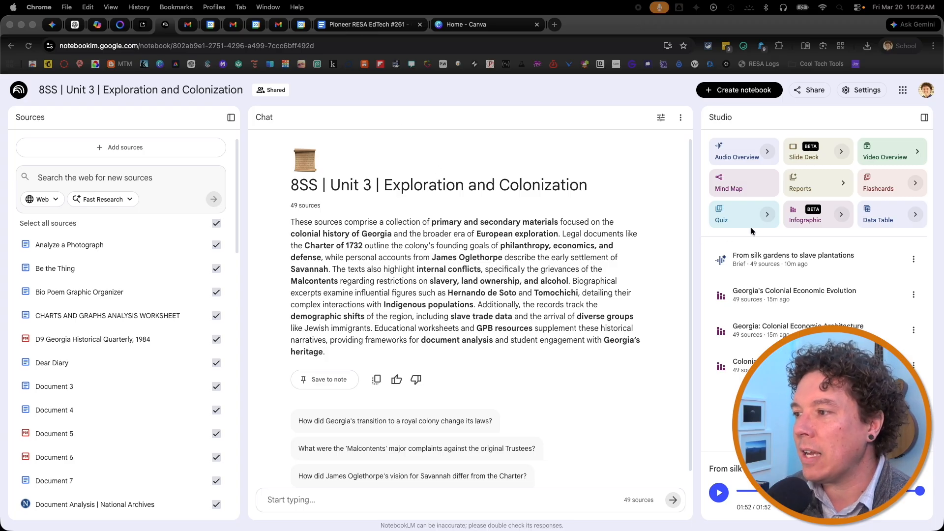
Start customizing a new infographic for the notebook and choose the Bricks visual style
{"action": "left_click", "coordinate": [841, 215]}
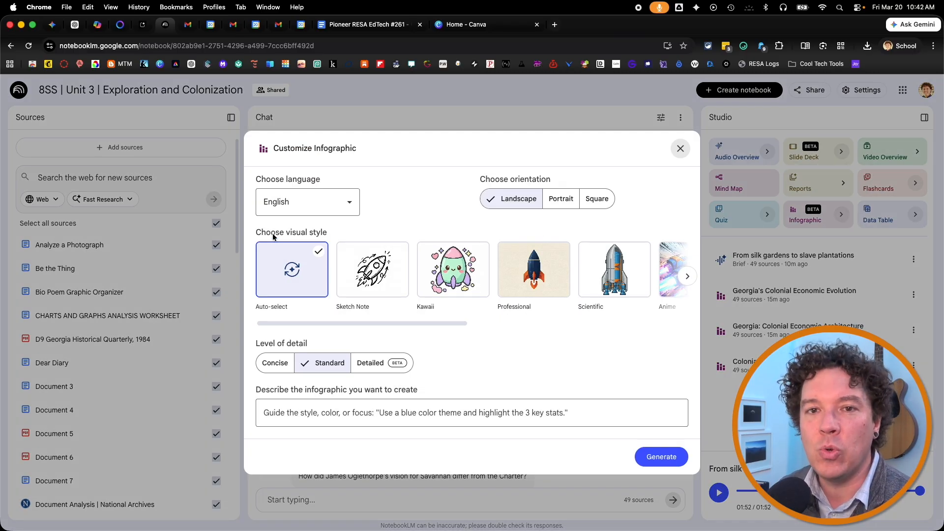
{"action": "left_click_drag", "start_coordinate": [336, 324], "coordinate": [582, 338]}
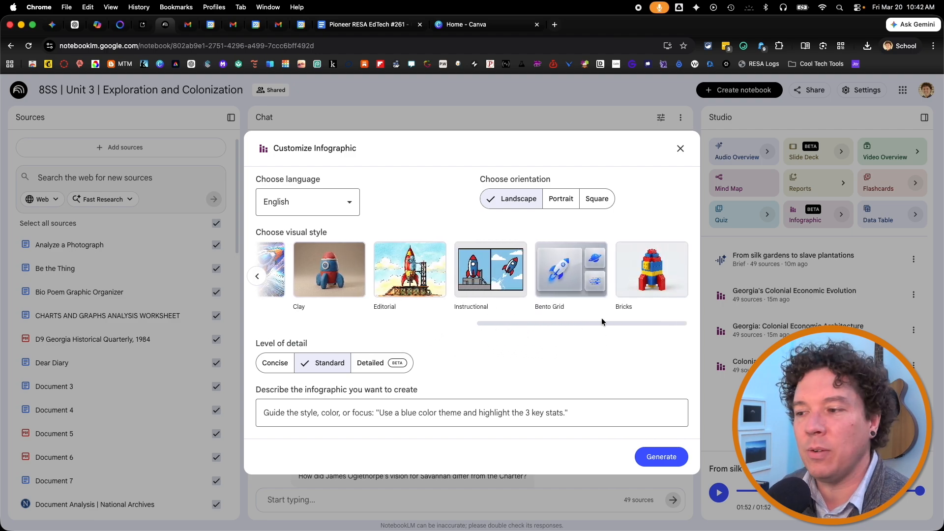
{"action": "left_click", "coordinate": [648, 268]}
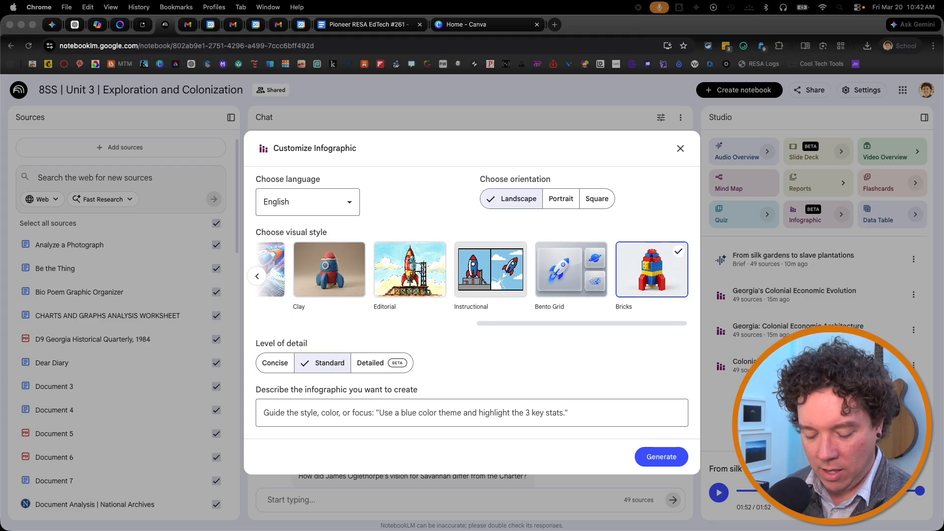
Generate the infographic with a description focusing on production, distribution, and consumption of goods and services as economic motivation for European migration and Georgia's colonial development
{"action": "left_click", "coordinate": [329, 410]}
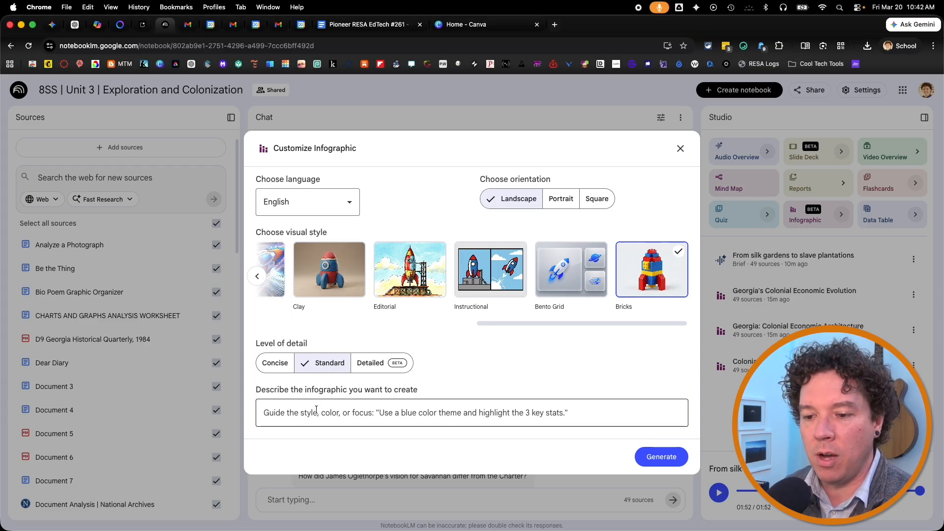
{"action": "type", "text": "Focus on how production, distribution, and consumption of goods and services were an essential part of the economic motivation behind European movement and migration that led to colonial development in Georgia."}
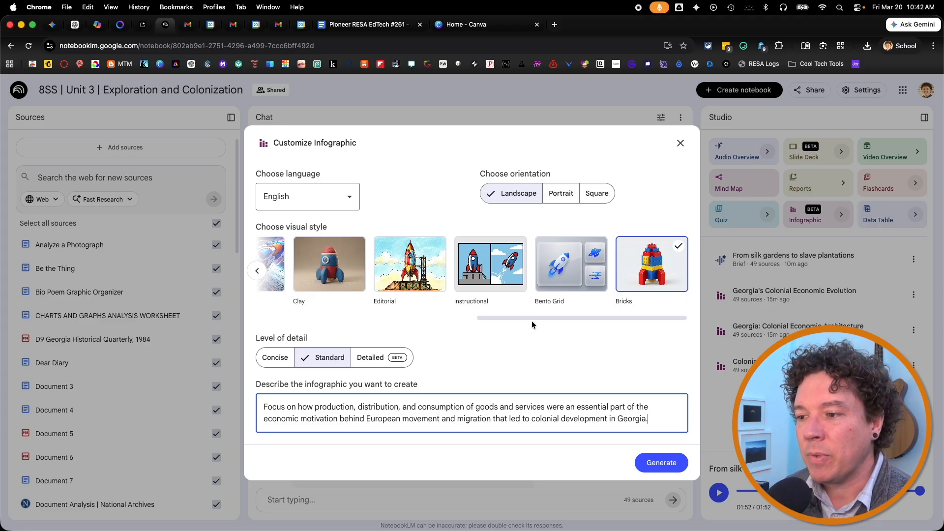
{"action": "left_click_drag", "start_coordinate": [530, 318], "coordinate": [295, 319]}
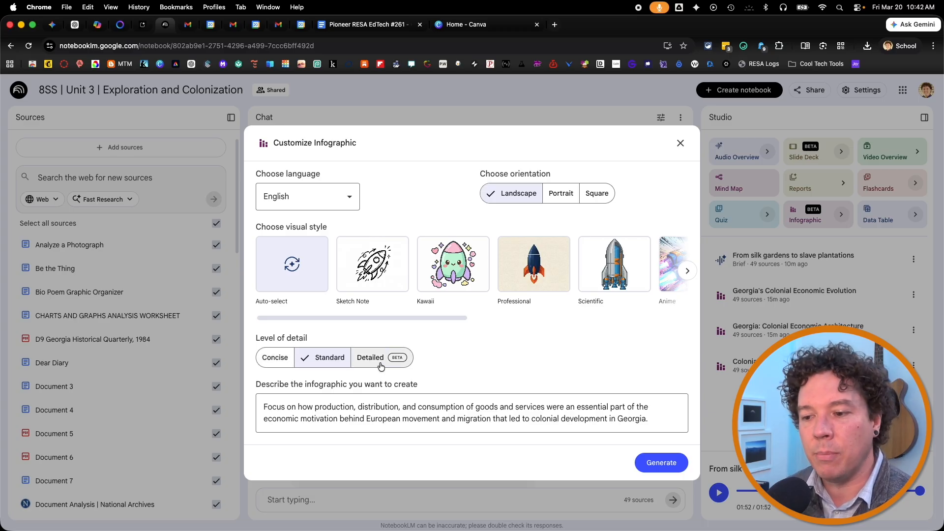
{"action": "left_click", "coordinate": [659, 463]}
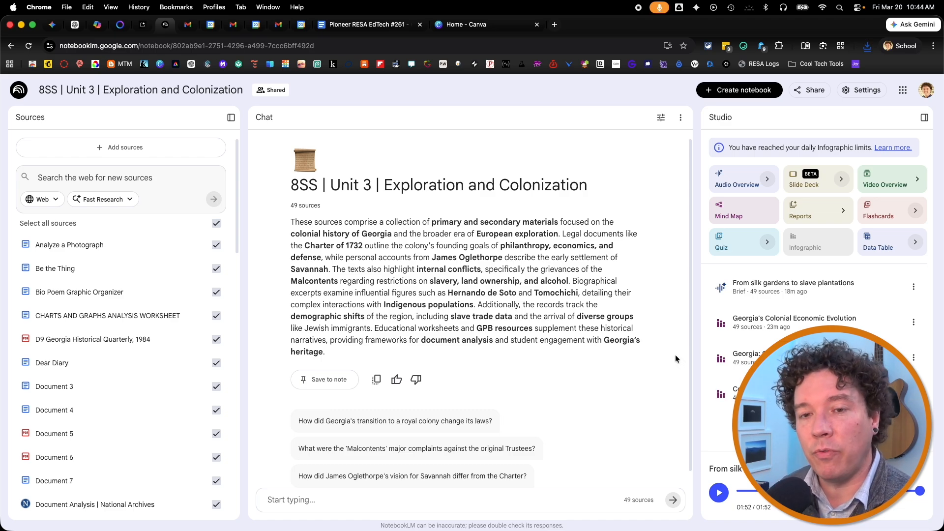
View the finished infographics "Georgia's Colonial Economic Evolution" and "Georgia: Colonial Economic Architecture"
{"action": "left_click", "coordinate": [763, 322]}
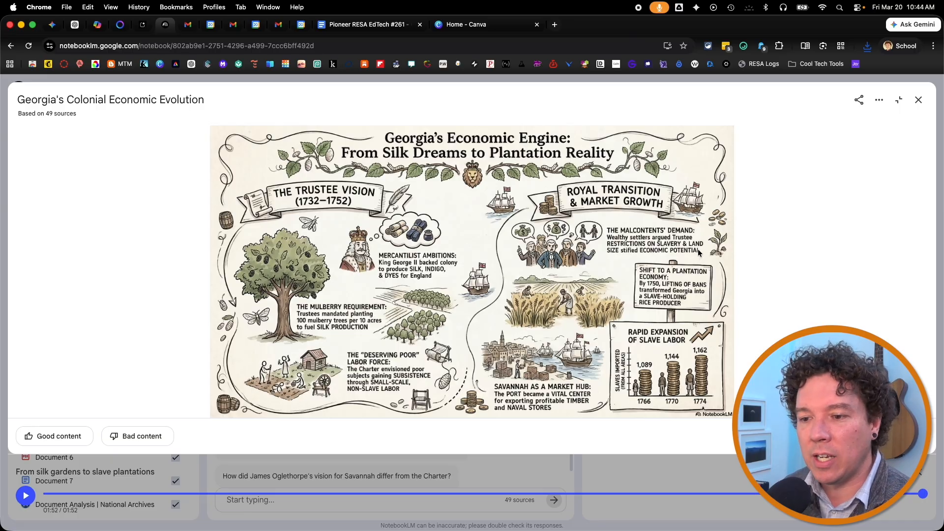
{"action": "left_click", "coordinate": [916, 98]}
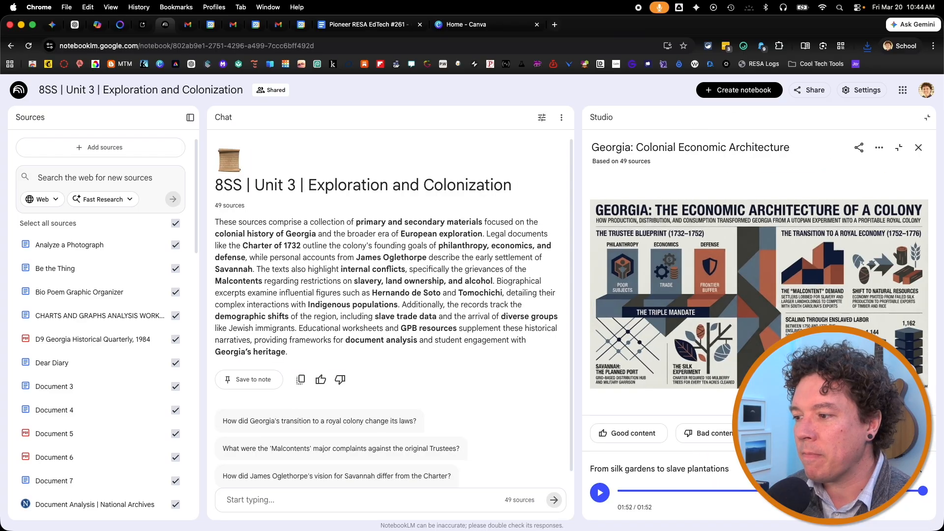
{"action": "left_click", "coordinate": [756, 332]}
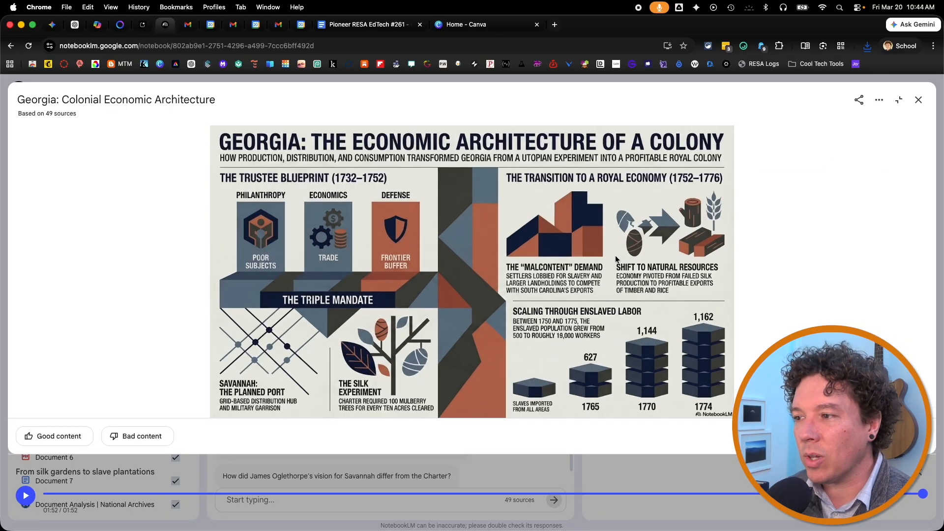
{"action": "left_click", "coordinate": [915, 102]}
Open the third infographic, "Colonial Georgia's Economic Drivers", and download it as an image
{"action": "left_click", "coordinate": [761, 395]}
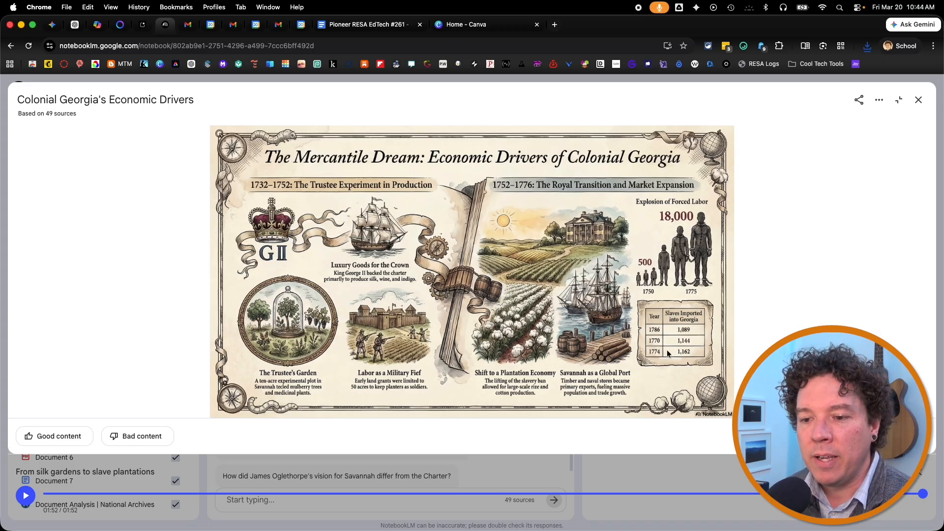
{"action": "left_click", "coordinate": [879, 100]}
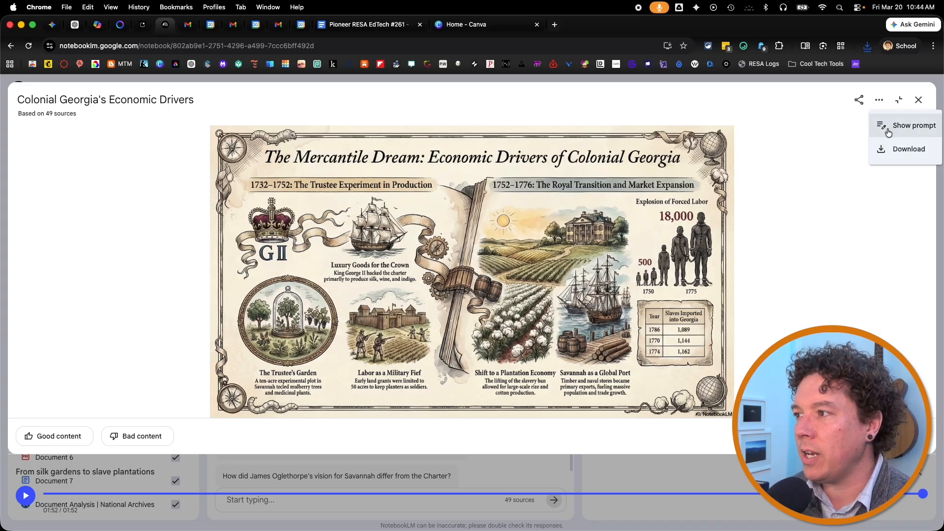
{"action": "left_click", "coordinate": [890, 152]}
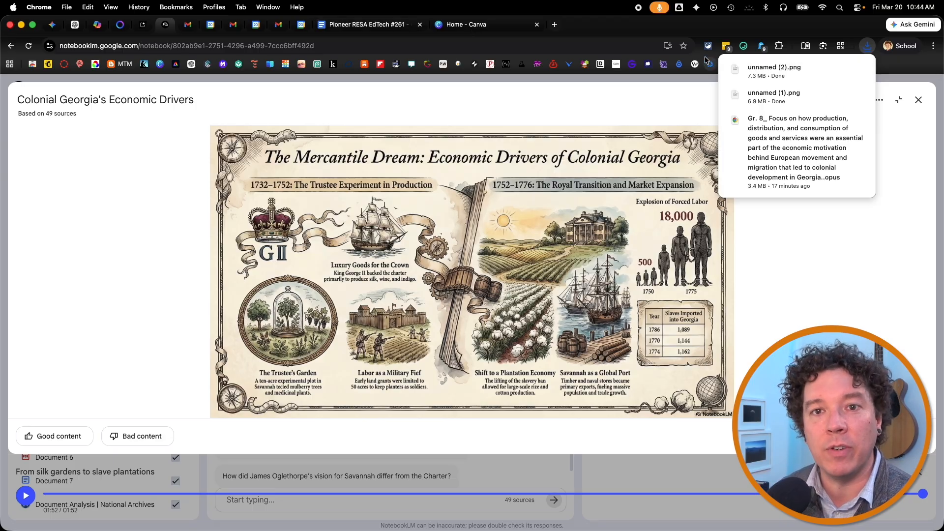
Switch to Canva, upload unnamed (2).png to Magic Layers, and convert it into an editable layered design
{"action": "left_click", "coordinate": [473, 26]}
{"action": "left_click", "coordinate": [123, 254]}
{"action": "left_click", "coordinate": [202, 241]}
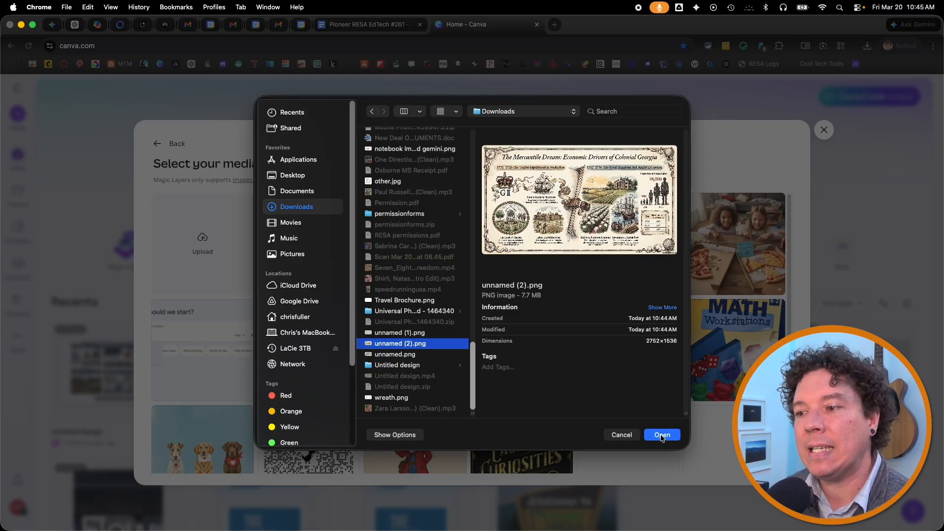
{"action": "left_click", "coordinate": [662, 435]}
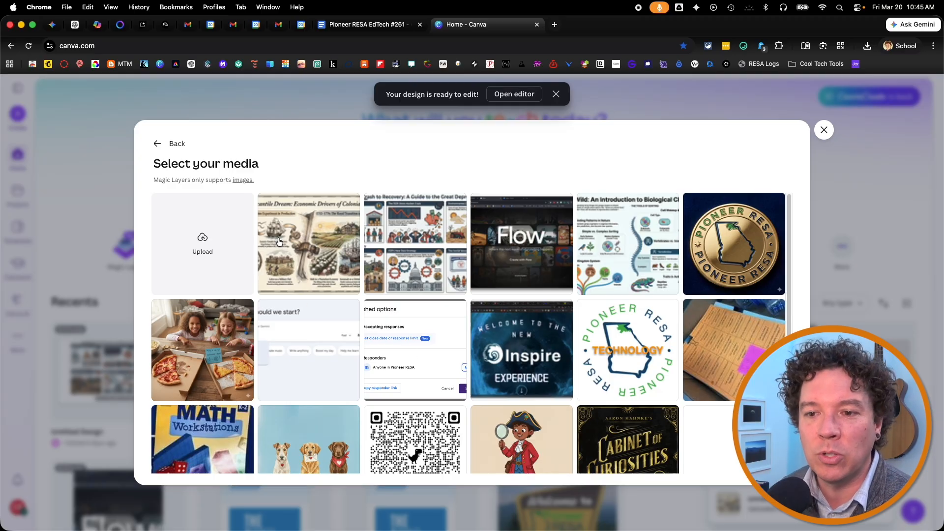
{"action": "left_click", "coordinate": [315, 231]}
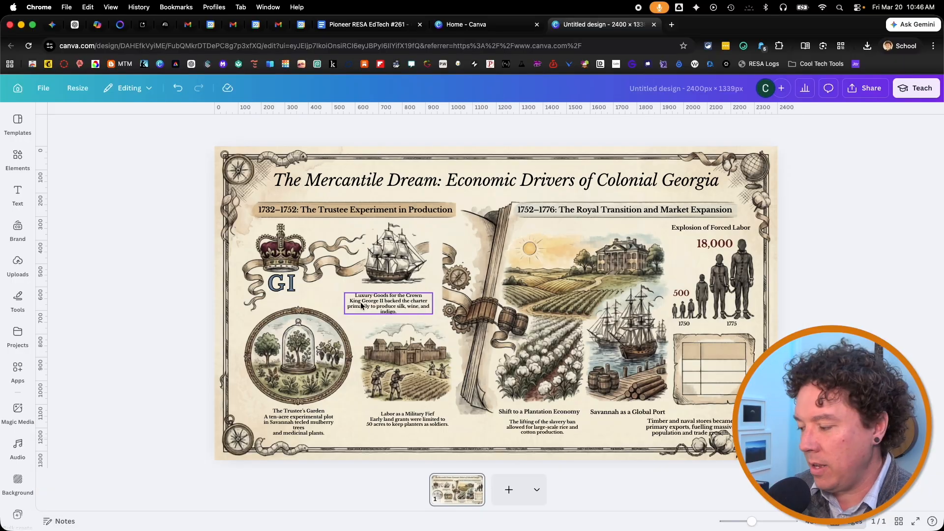
Inspect the "Luxury Goods for the Crown" caption up close and select its line about silk, wine, and indigo
{"action": "scroll", "coordinate": [362, 305], "scroll_direction": "up", "scroll_amount": 5}
{"action": "scroll", "coordinate": [362, 305], "scroll_direction": "left", "scroll_amount": 3}
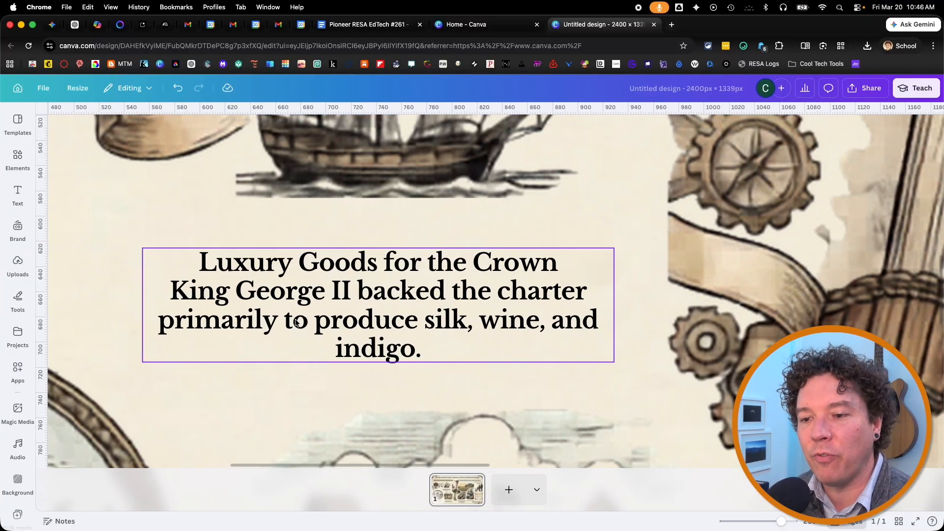
{"action": "left_click", "coordinate": [236, 326]}
{"action": "triple_click", "coordinate": [236, 325]}
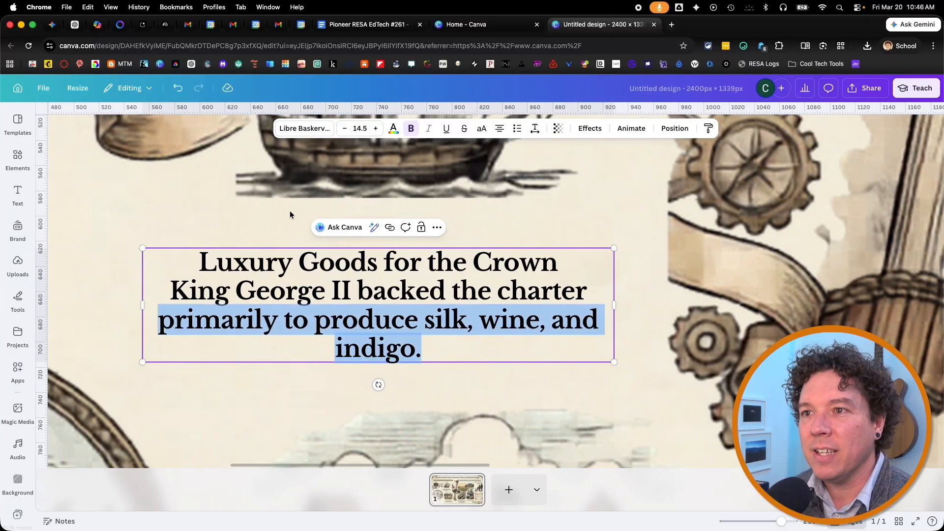
Show the original unnamed (2).png in Preview and compare its text and artwork with the layered design
{"action": "left_click", "coordinate": [867, 45]}
{"action": "left_click", "coordinate": [778, 89]}
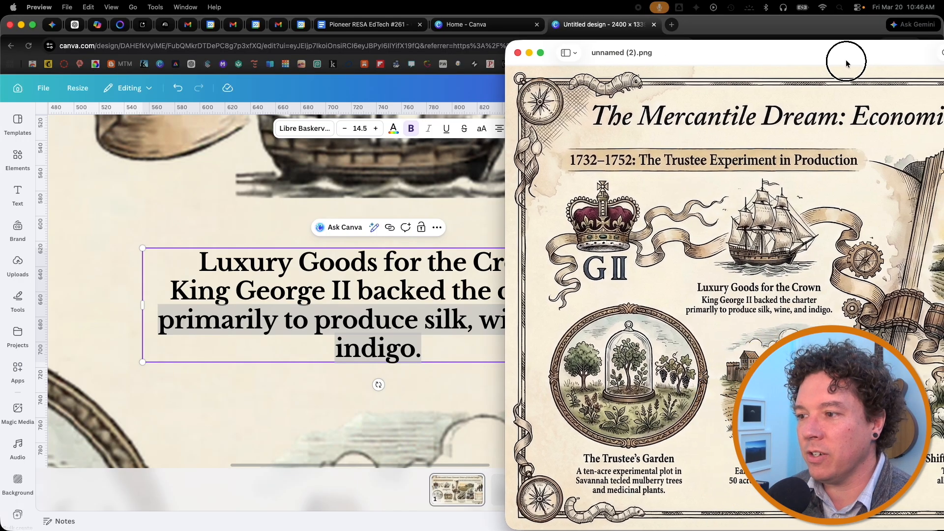
{"action": "scroll", "coordinate": [650, 313], "scroll_direction": "up", "scroll_amount": 5}
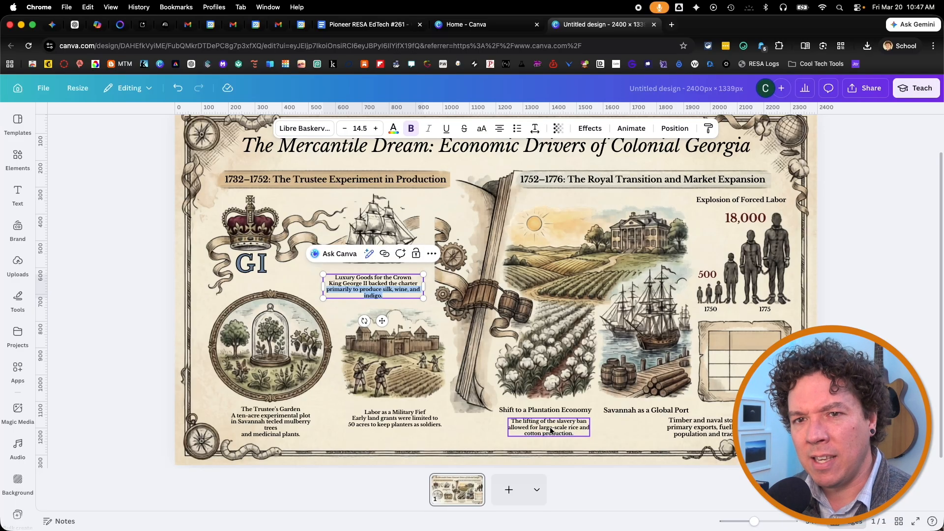
Examine the heading and caption of "Shift to a Plantation Economy" up close, and return to the whole infographic
{"action": "scroll", "coordinate": [555, 439], "scroll_direction": "up", "scroll_amount": 10, "text": "ctrl"}
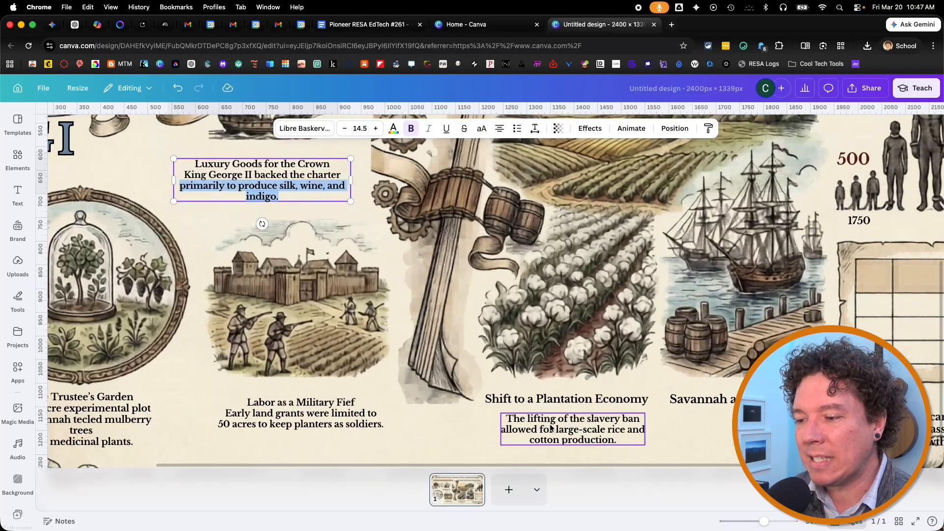
{"action": "scroll", "coordinate": [546, 428], "scroll_direction": "down", "scroll_amount": 3}
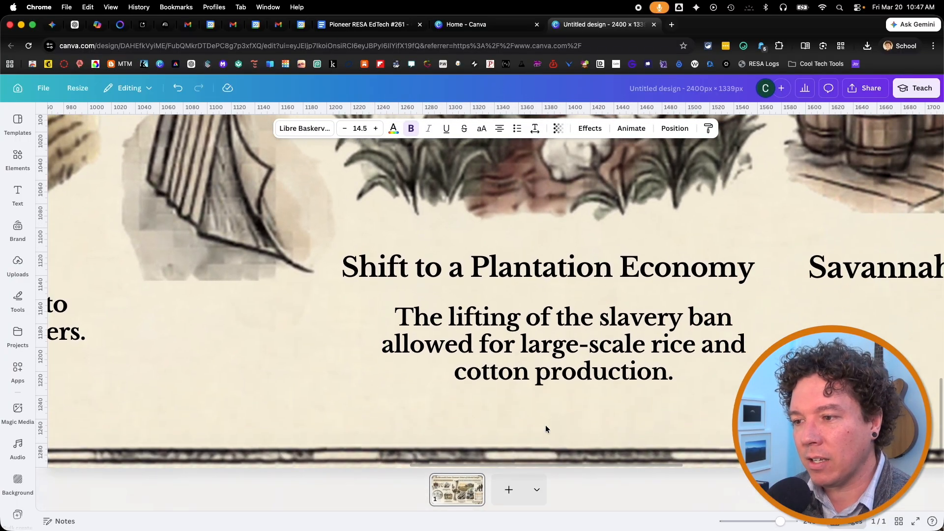
{"action": "scroll", "coordinate": [545, 426], "scroll_direction": "down", "scroll_amount": 10, "text": "ctrl"}
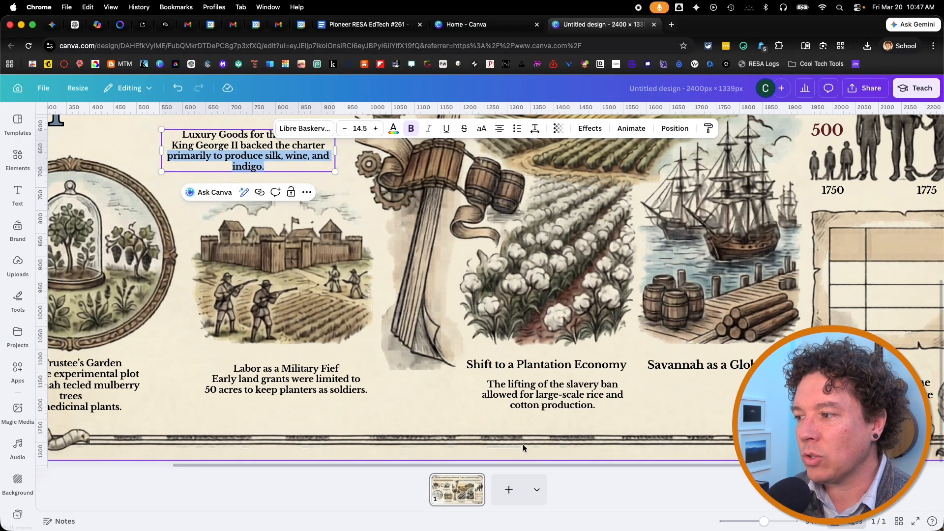
{"action": "scroll", "coordinate": [521, 445], "scroll_direction": "down", "scroll_amount": 8, "text": "ctrl"}
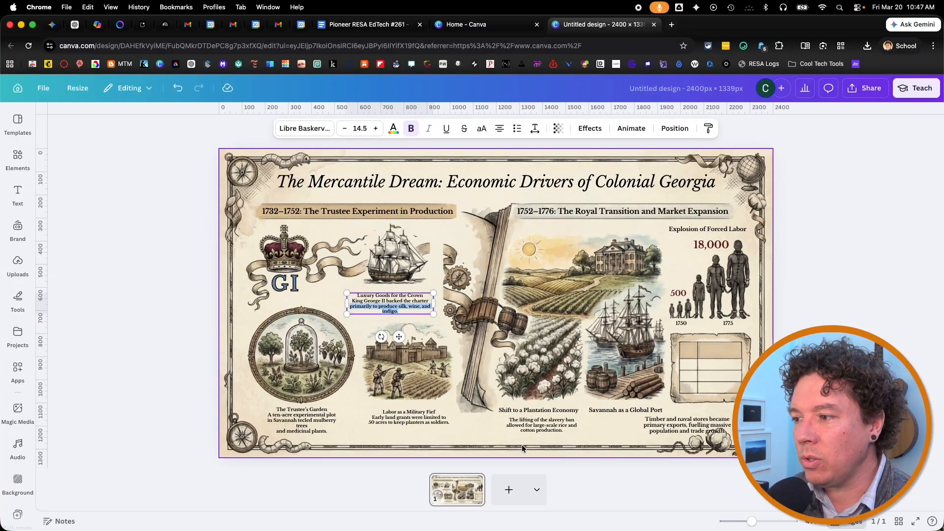
Move the "Timber and naval stores" caption so it sits centered beneath the "Savannah as a Global Port" heading
{"action": "left_click", "coordinate": [667, 434]}
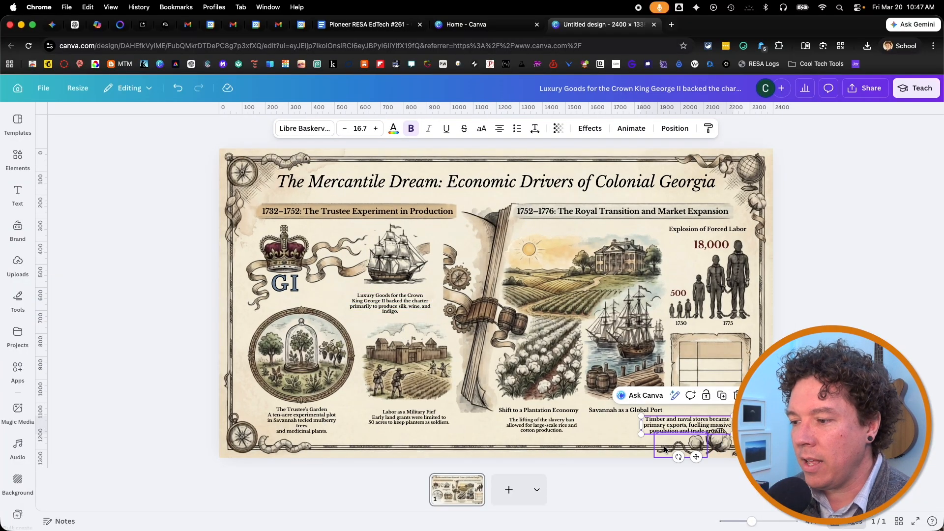
{"action": "left_click_drag", "start_coordinate": [676, 431], "coordinate": [617, 429]}
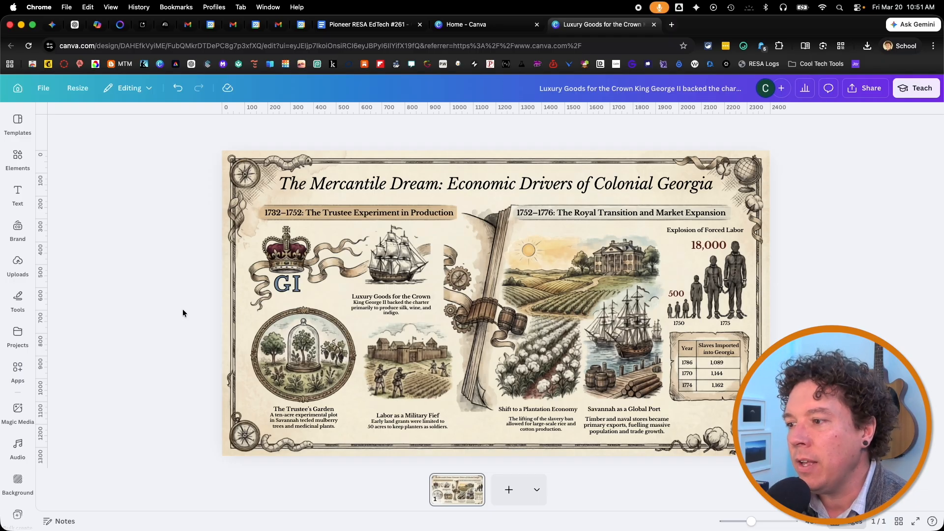
Open the GI lettering below the crown for text editing
{"action": "left_click_drag", "start_coordinate": [294, 264], "coordinate": [288, 264]}
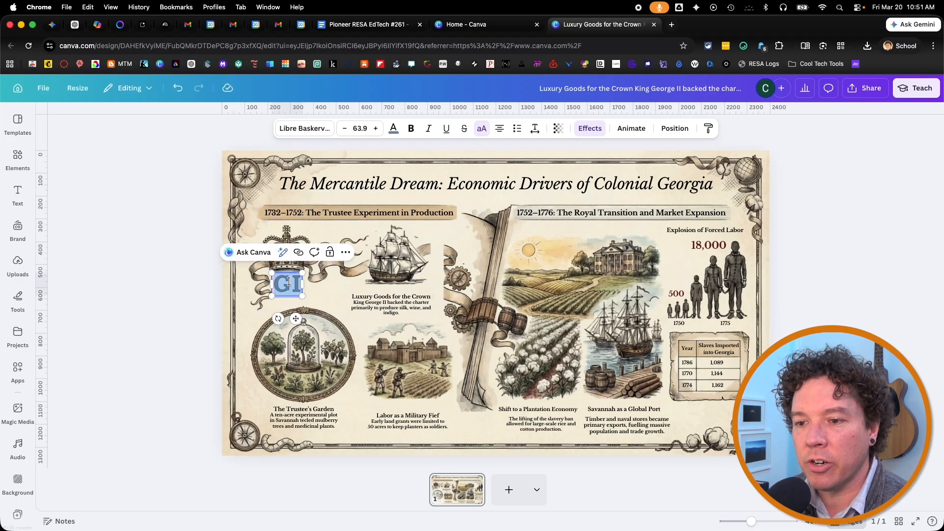
{"action": "left_click", "coordinate": [818, 307]}
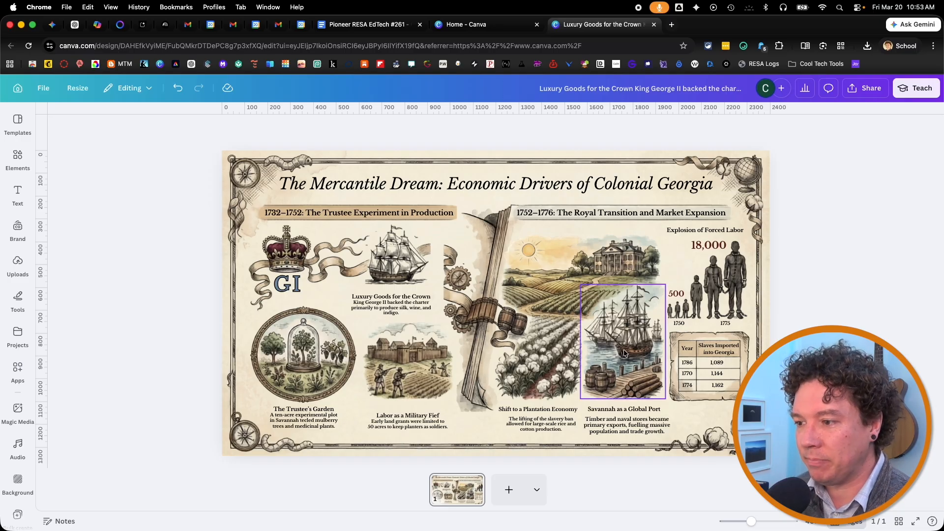
Turn the harbor ships picture into a video with Image to Video's Smart setting and add it to the design
{"action": "left_click", "coordinate": [627, 333]}
{"action": "left_click_drag", "start_coordinate": [627, 333], "coordinate": [629, 328]}
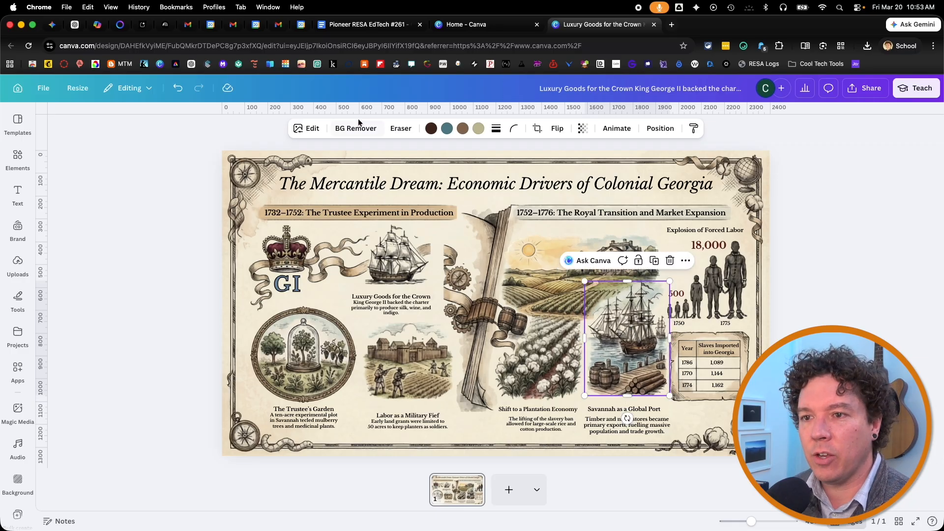
{"action": "left_click", "coordinate": [313, 128]}
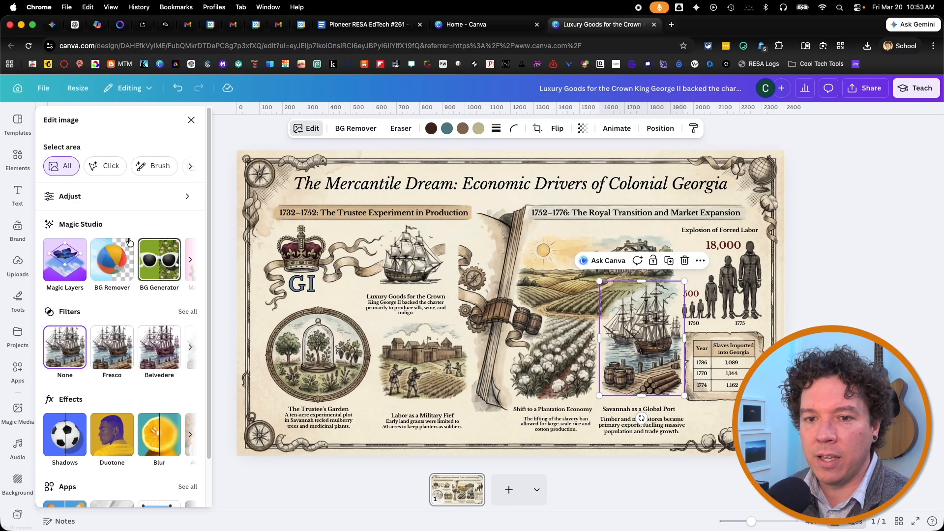
{"action": "left_click", "coordinate": [192, 263]}
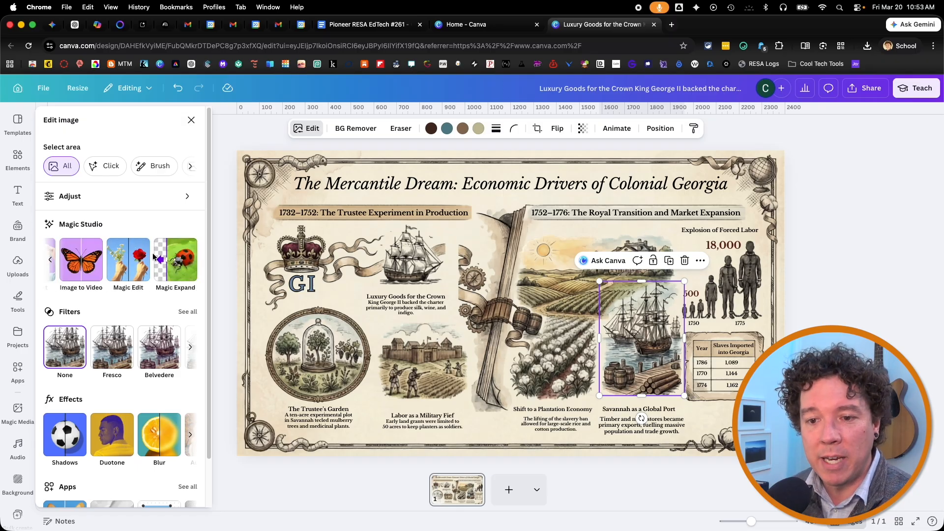
{"action": "left_click", "coordinate": [81, 264]}
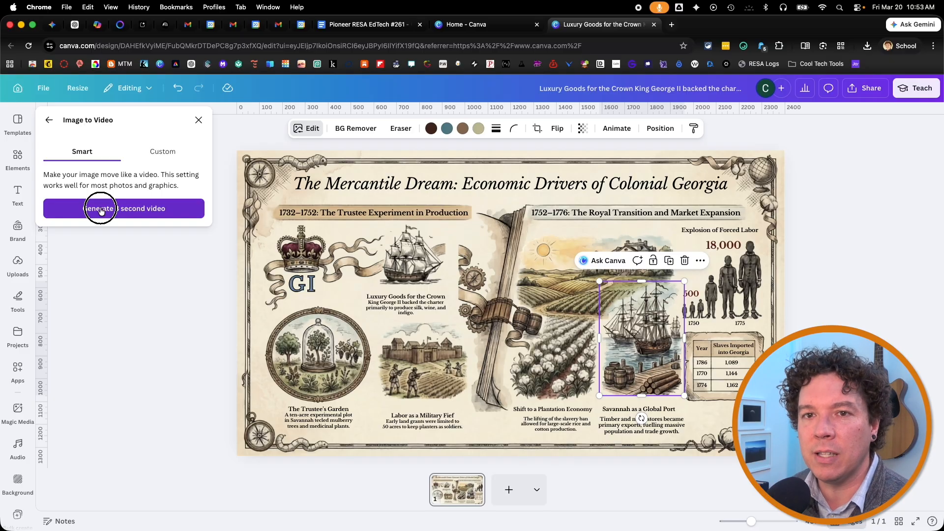
{"action": "left_click", "coordinate": [100, 209]}
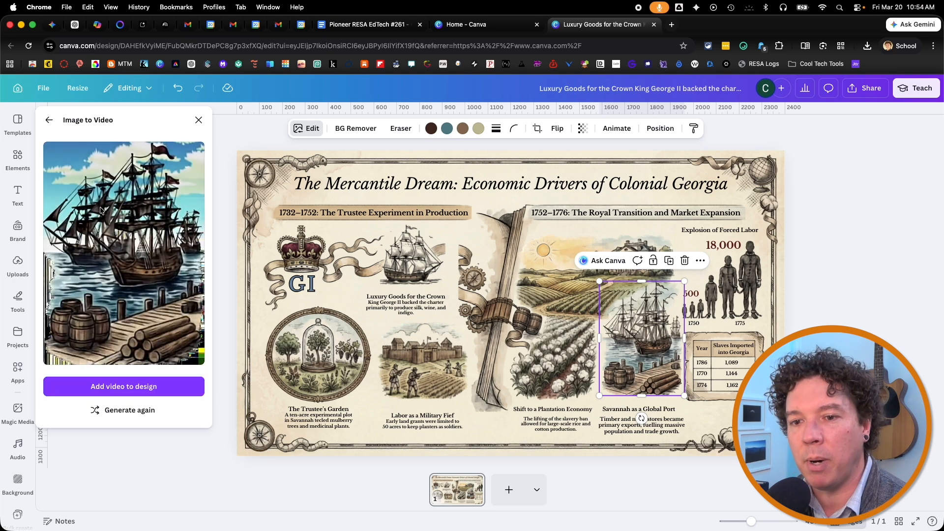
{"action": "left_click", "coordinate": [129, 390]}
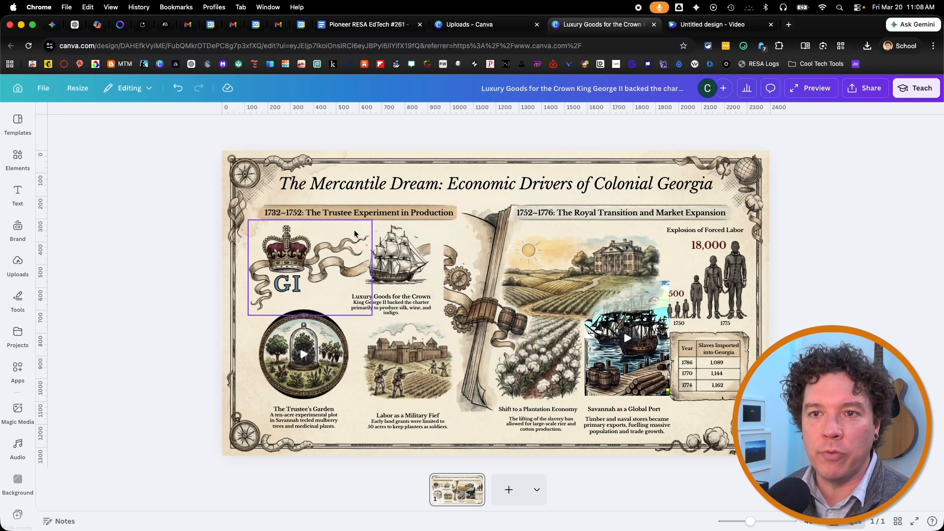
Look at the options of the "From silk gardens to slave plantations" audio overview in NotebookLM, and return to the infographic in Canva
{"action": "left_click", "coordinate": [165, 24]}
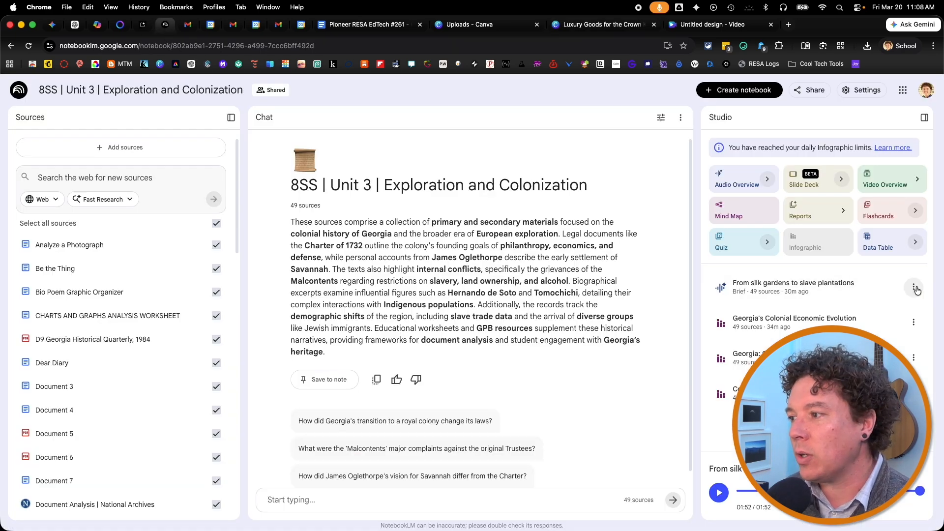
{"action": "left_click", "coordinate": [914, 287]}
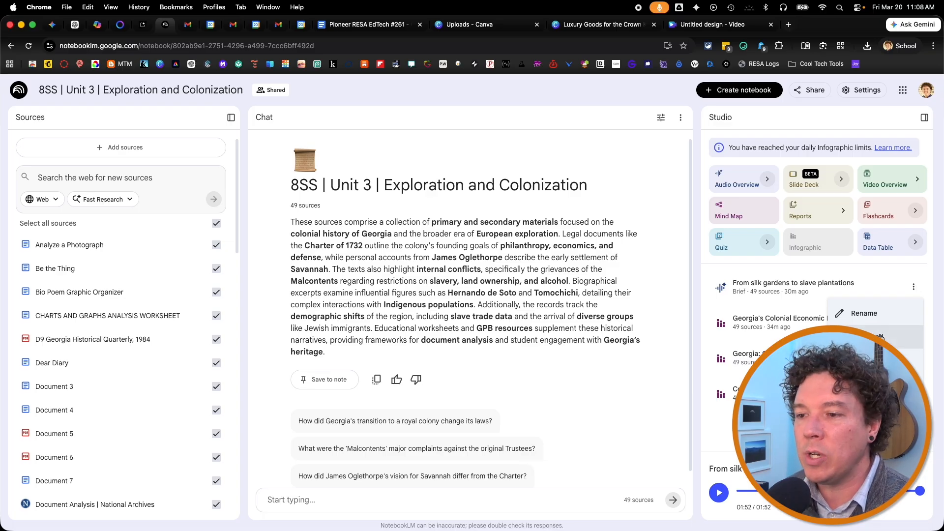
{"action": "left_click", "coordinate": [586, 156]}
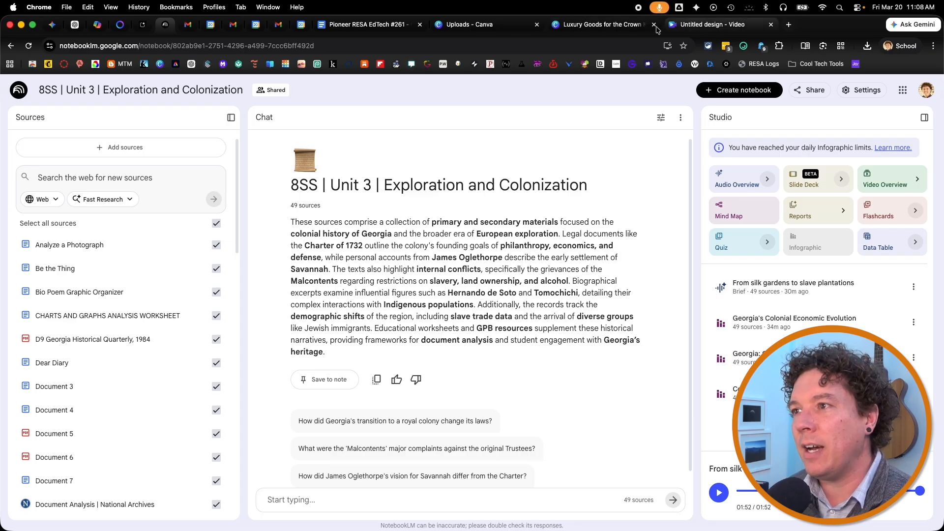
{"action": "left_click", "coordinate": [612, 25]}
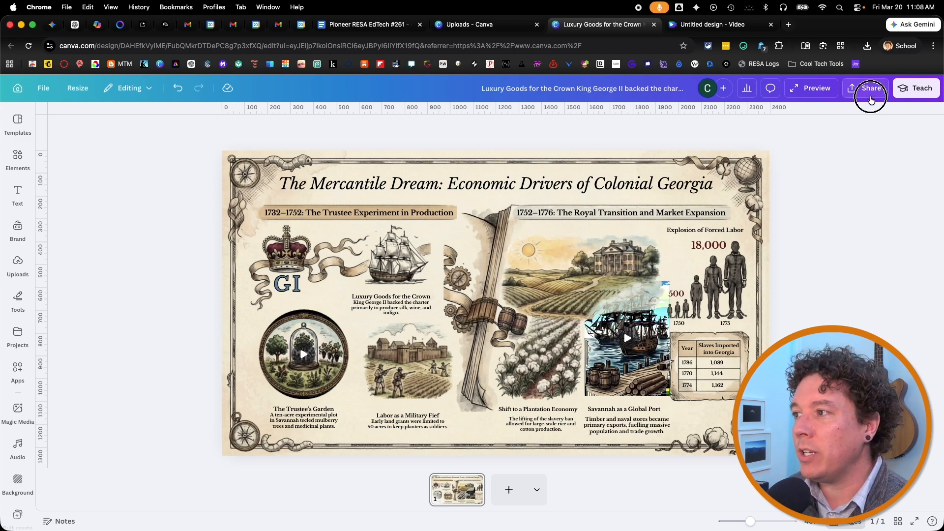
Review the infographic's download settings with the MP4 Video file type, and close them without downloading
{"action": "left_click", "coordinate": [868, 95]}
{"action": "left_click", "coordinate": [770, 290]}
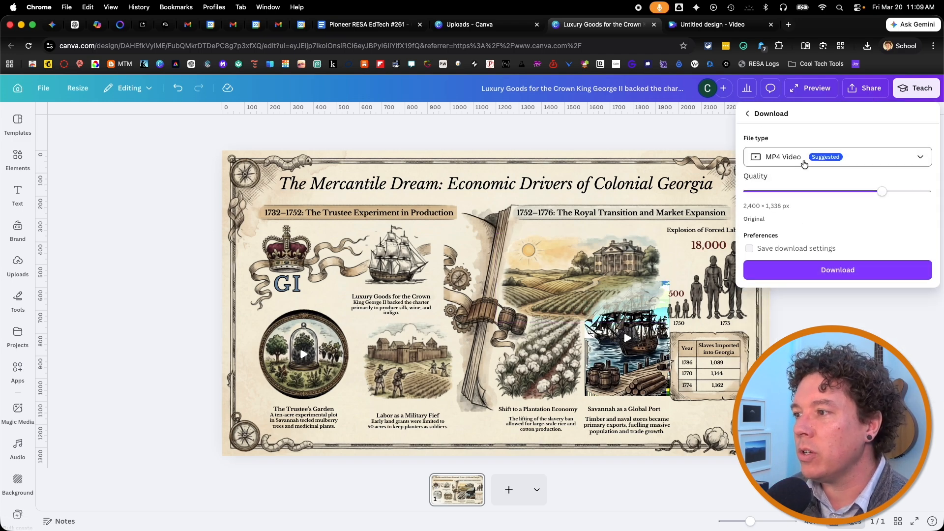
{"action": "left_click", "coordinate": [700, 136]}
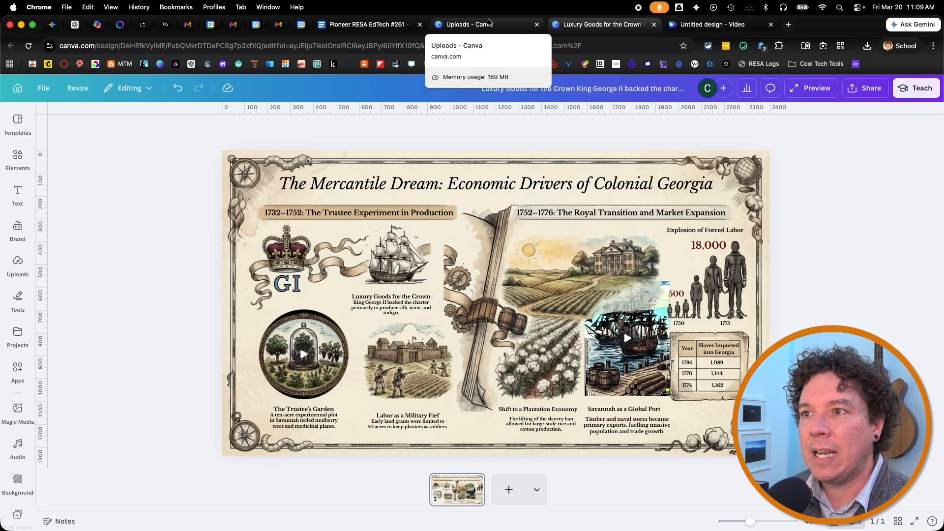
Switch to the existing video project and inspect the repeated infographic clips along its timeline
{"action": "left_click", "coordinate": [698, 25]}
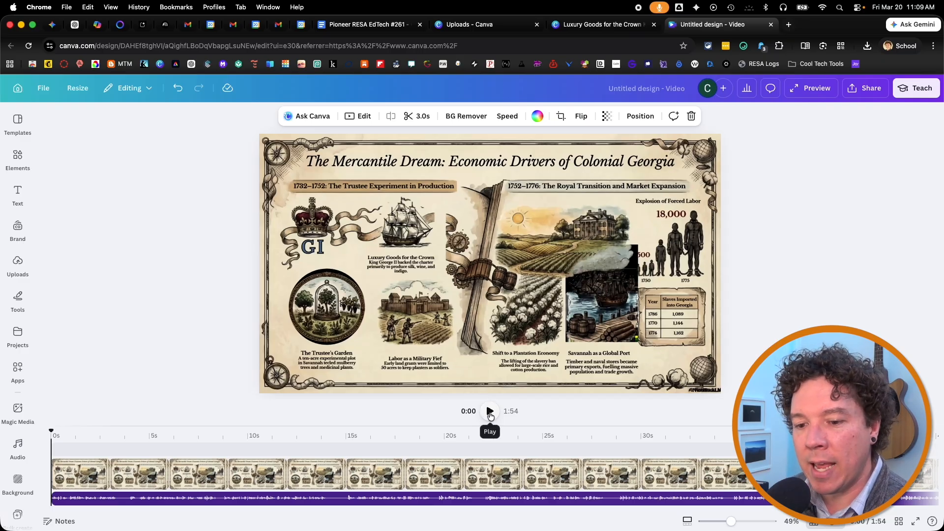
{"action": "left_click", "coordinate": [129, 473]}
{"action": "left_click", "coordinate": [185, 474]}
{"action": "left_click", "coordinate": [259, 474]}
{"action": "left_click", "coordinate": [318, 474]}
{"action": "left_click", "coordinate": [391, 473]}
{"action": "left_click", "coordinate": [432, 475]}
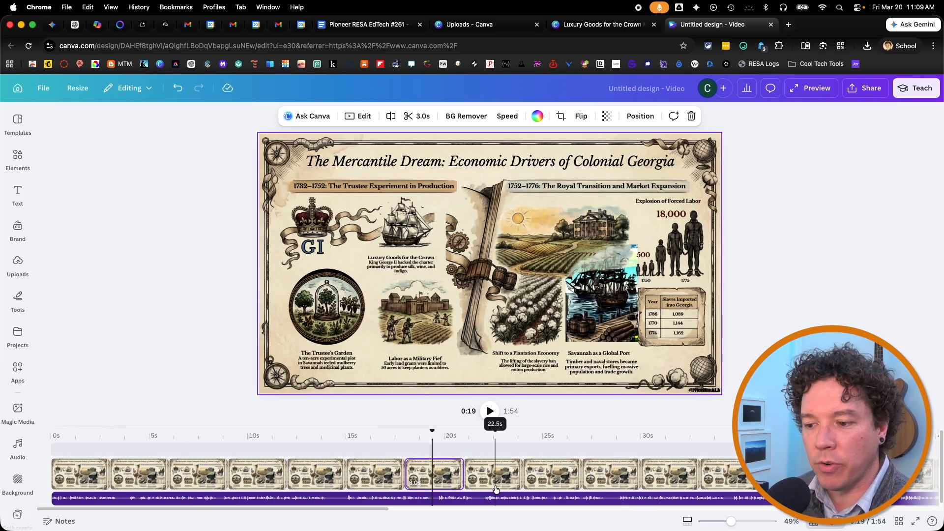
{"action": "left_click_drag", "start_coordinate": [348, 509], "coordinate": [316, 520]}
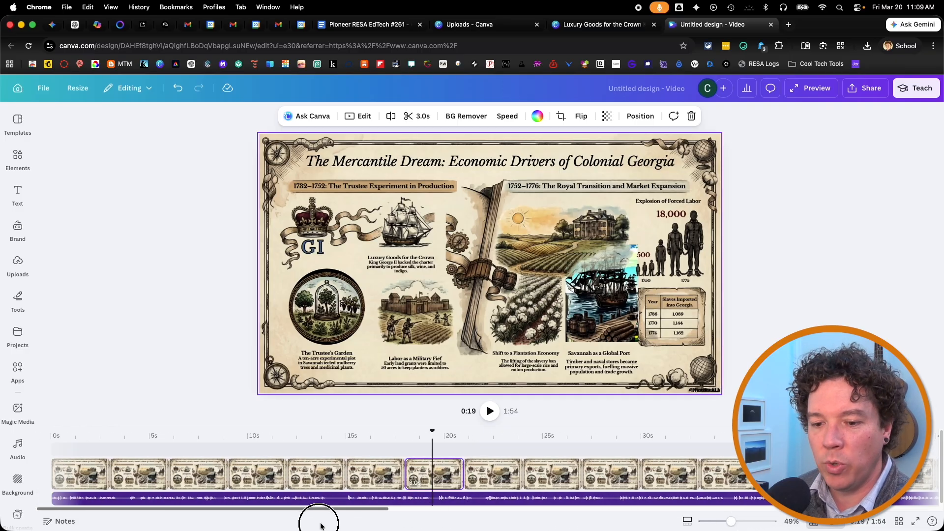
Play the opening seconds of the video project from the start, and pause it
{"action": "left_click", "coordinate": [115, 440]}
{"action": "left_click", "coordinate": [22, 418]}
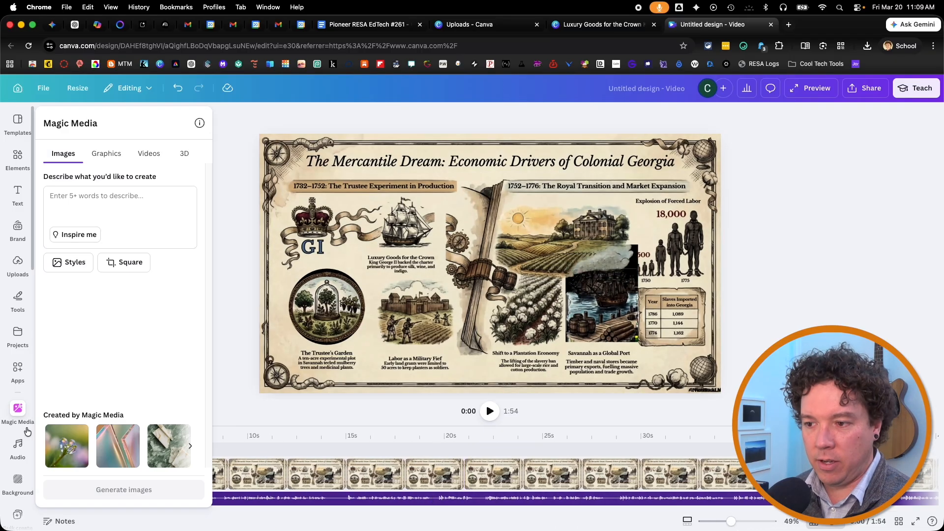
{"action": "key", "text": "space"}
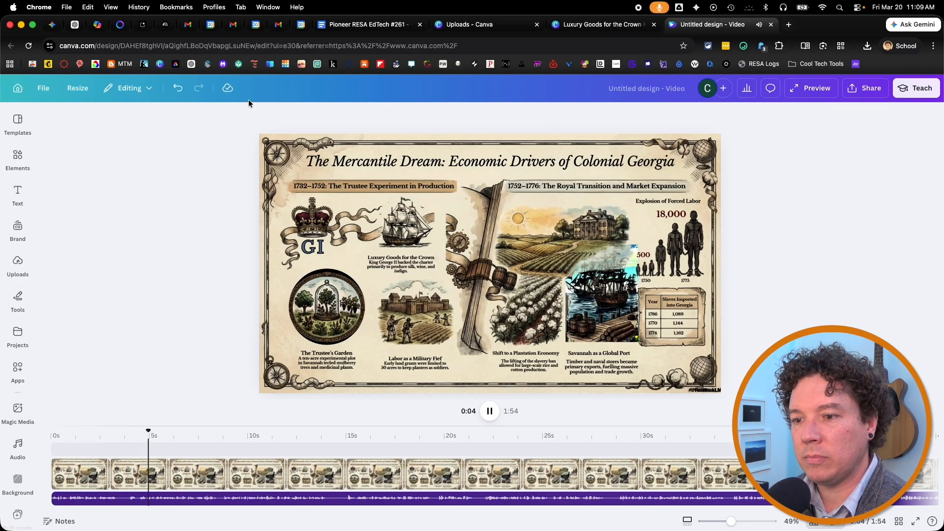
{"action": "key", "text": "space"}
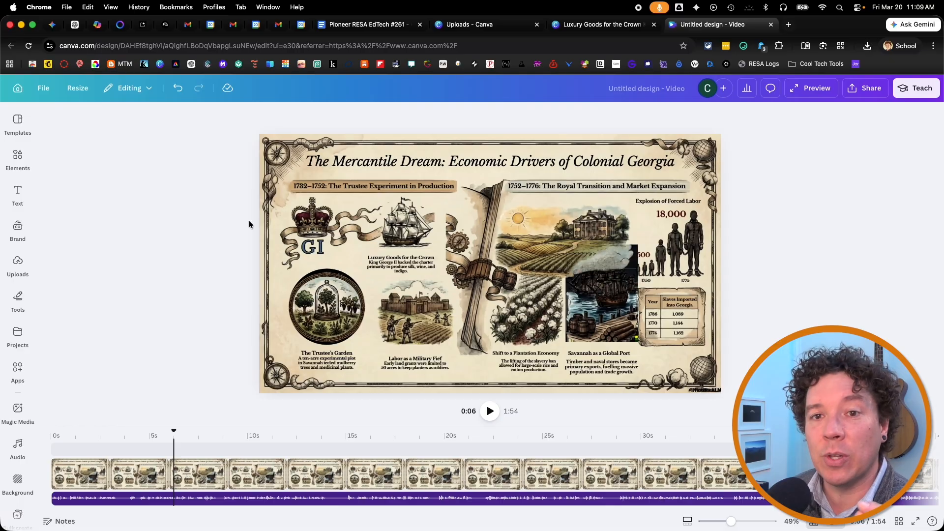
Download the video project as an MP4 Video in 1080p (HD) quality
{"action": "left_click", "coordinate": [858, 89]}
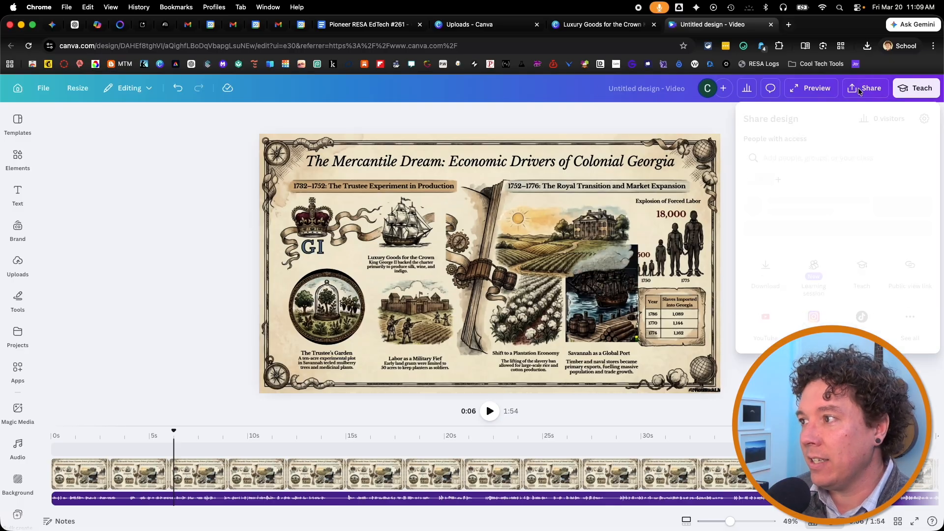
{"action": "left_click", "coordinate": [763, 294]}
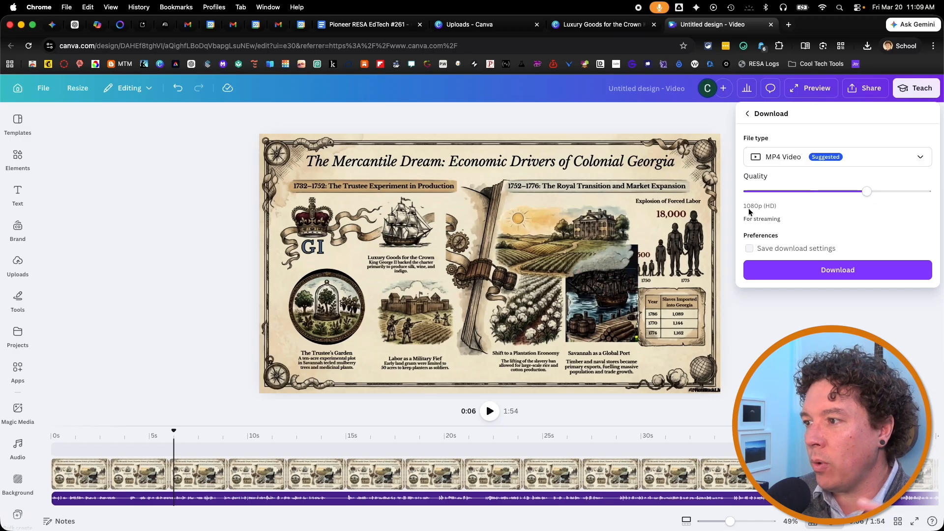
{"action": "left_click", "coordinate": [793, 270]}
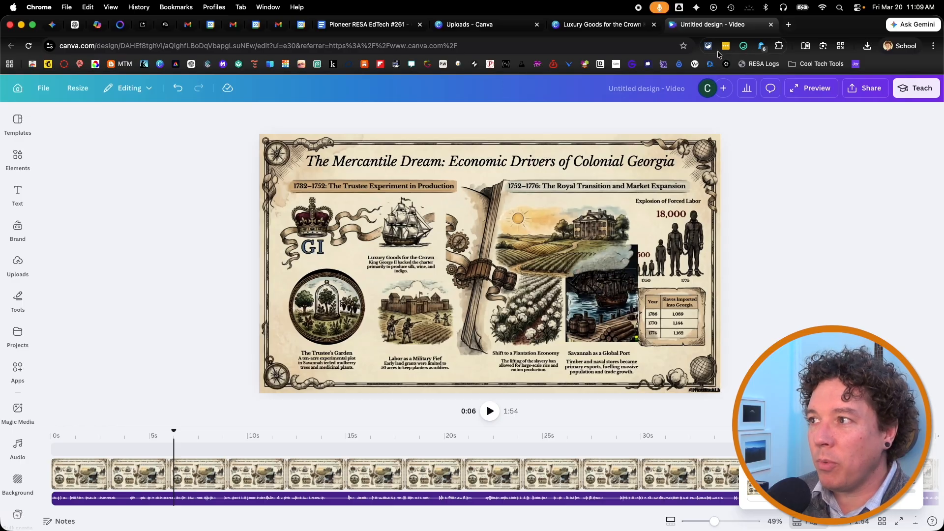
Open Canva in a new browser tab, check the progress of the video download, and create a blank Landscape Video design
{"action": "left_click", "coordinate": [787, 25]}
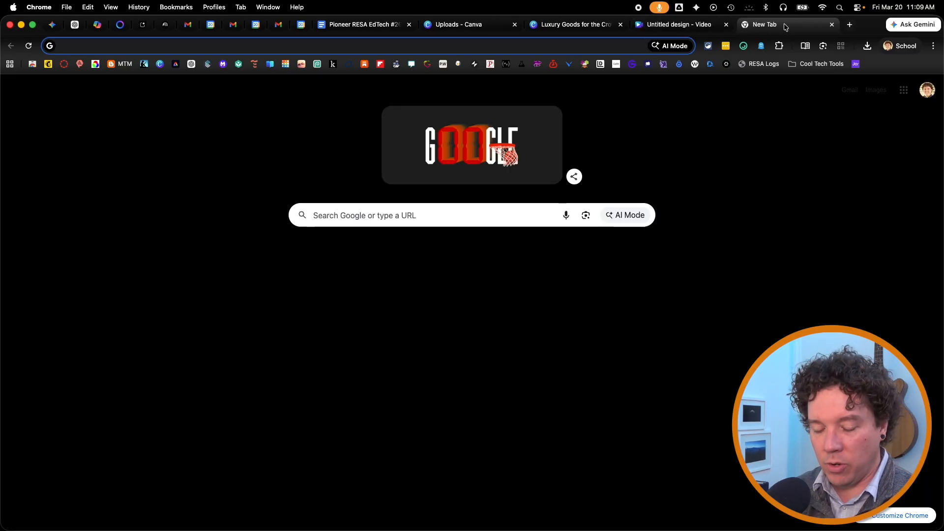
{"action": "type", "text": "can"}
{"action": "key", "text": "Return"}
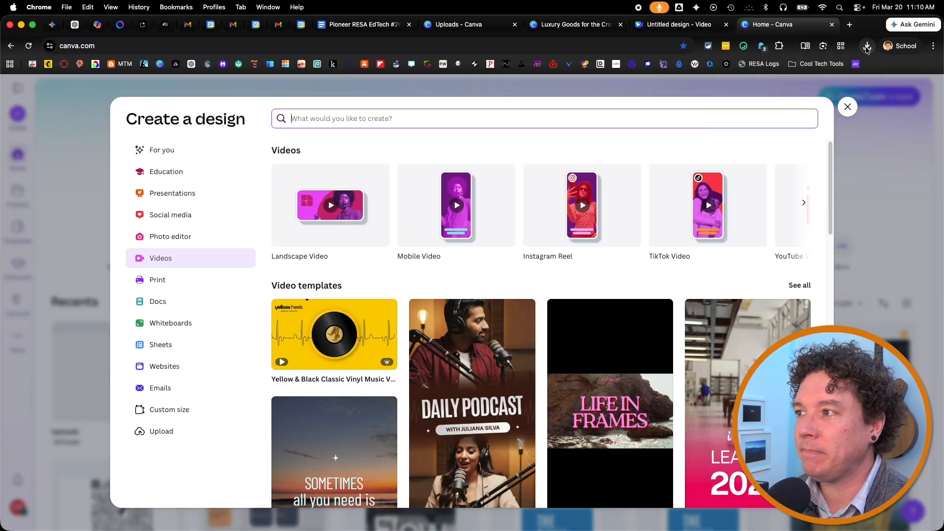
{"action": "left_click", "coordinate": [867, 47]}
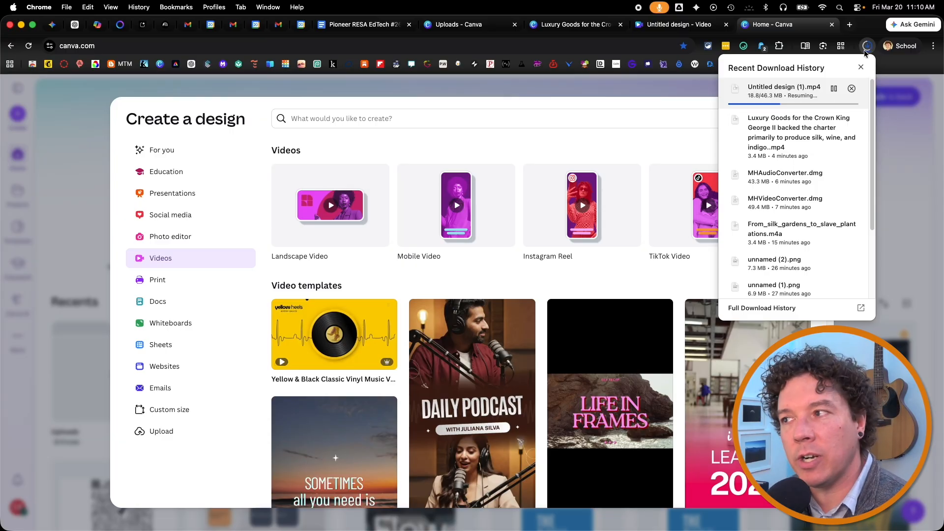
{"action": "left_click", "coordinate": [866, 48]}
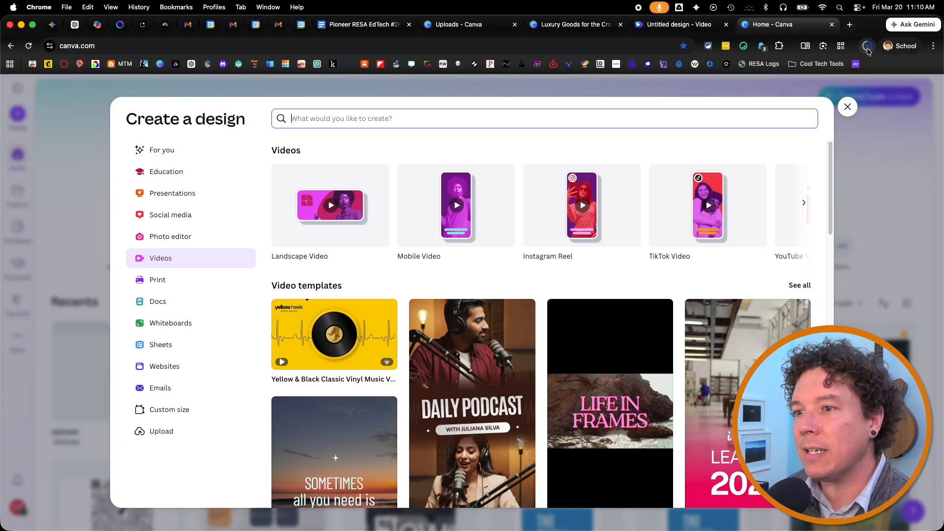
{"action": "left_click", "coordinate": [322, 208]}
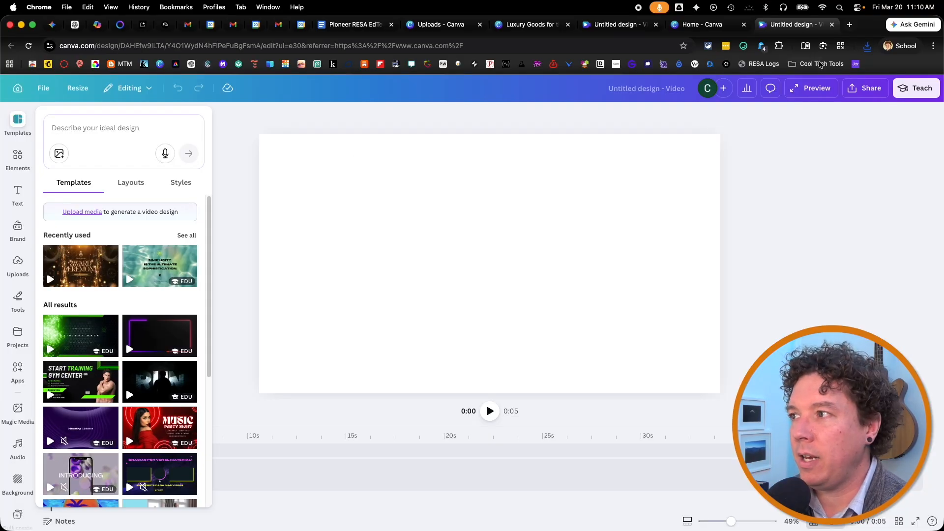
Add the downloaded infographic video with narration to the blank page, and play its first moments
{"action": "left_click", "coordinate": [868, 47]}
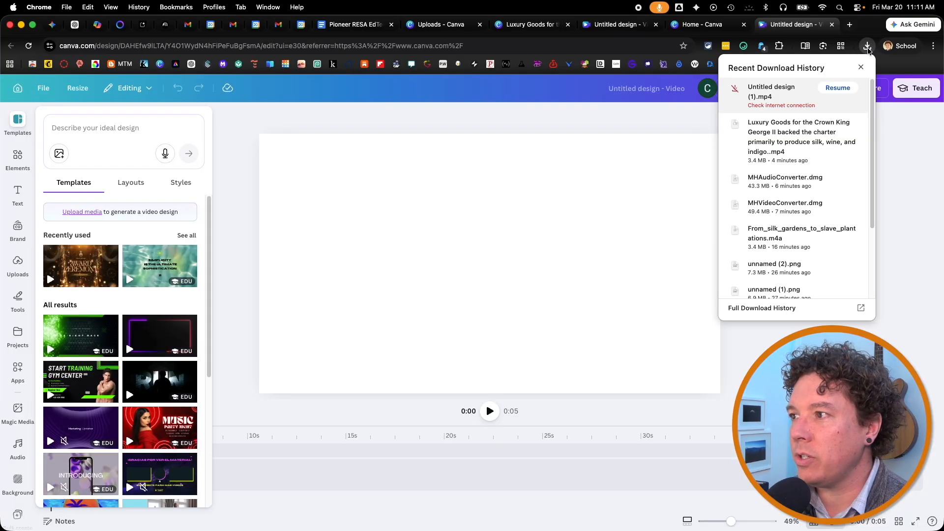
{"action": "left_click_drag", "start_coordinate": [797, 137], "coordinate": [490, 284]}
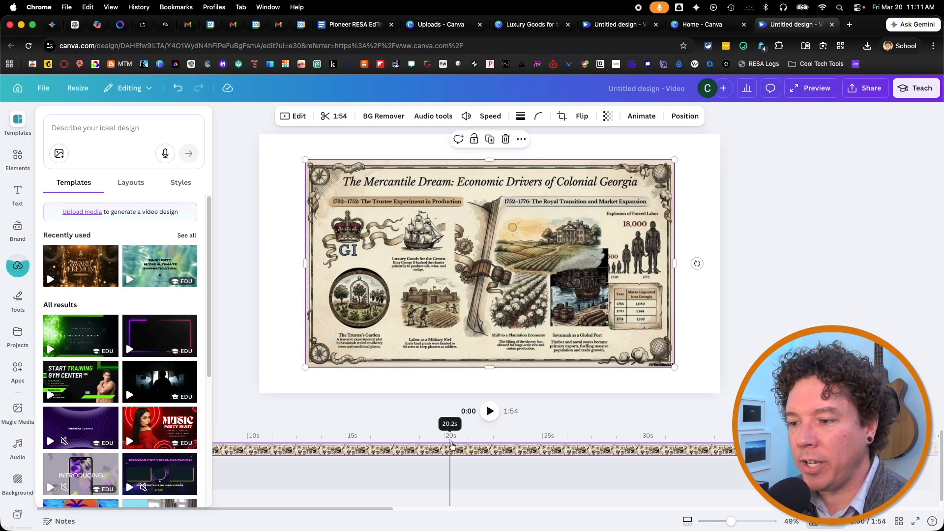
{"action": "left_click", "coordinate": [491, 412]}
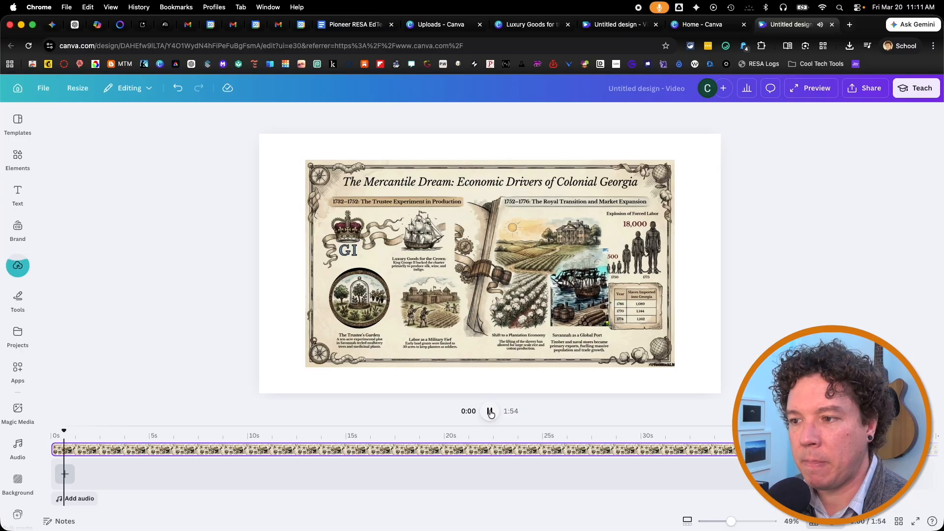
{"action": "left_click", "coordinate": [488, 410]}
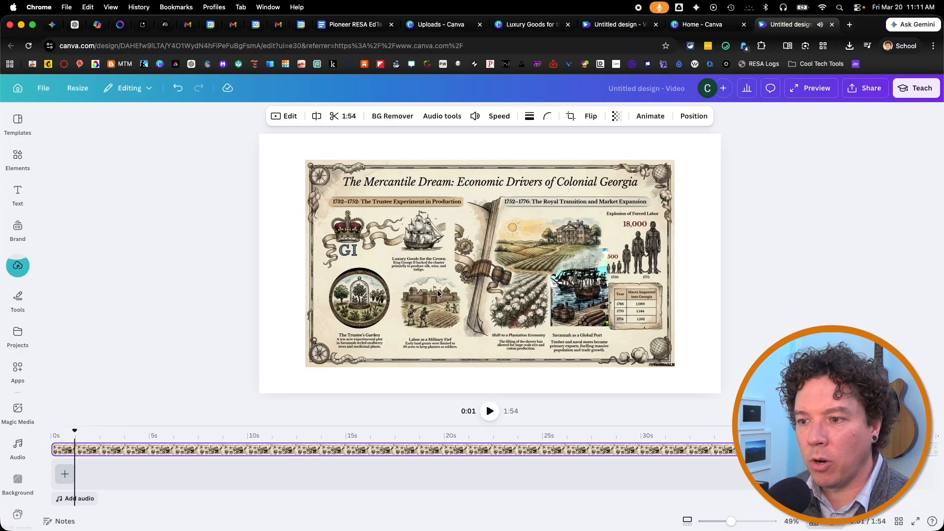
Set the infographic video as the page background
{"action": "right_click", "coordinate": [434, 285]}
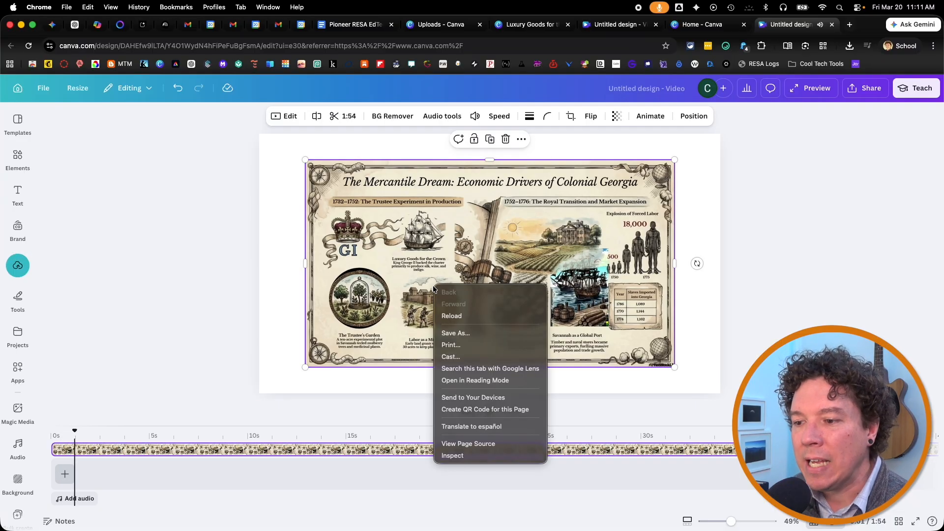
{"action": "left_click", "coordinate": [280, 325]}
{"action": "right_click", "coordinate": [353, 281]}
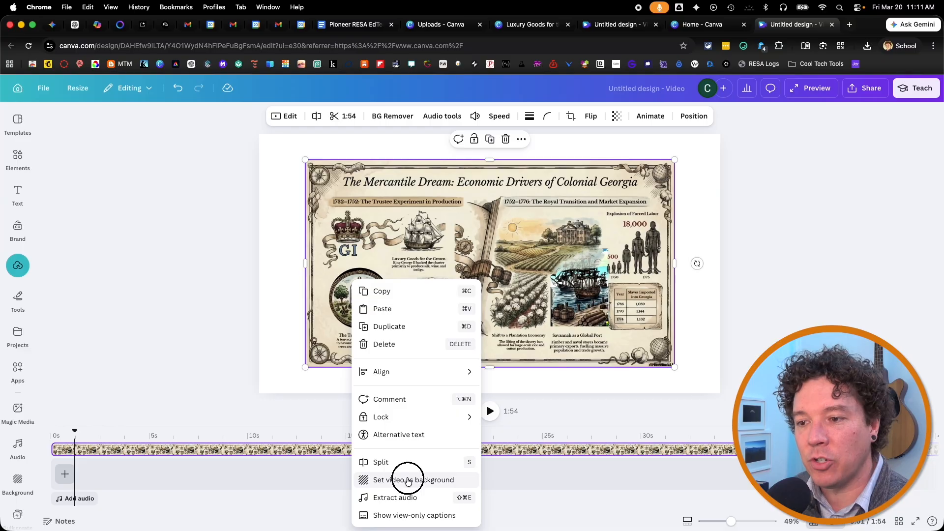
{"action": "left_click", "coordinate": [408, 480]}
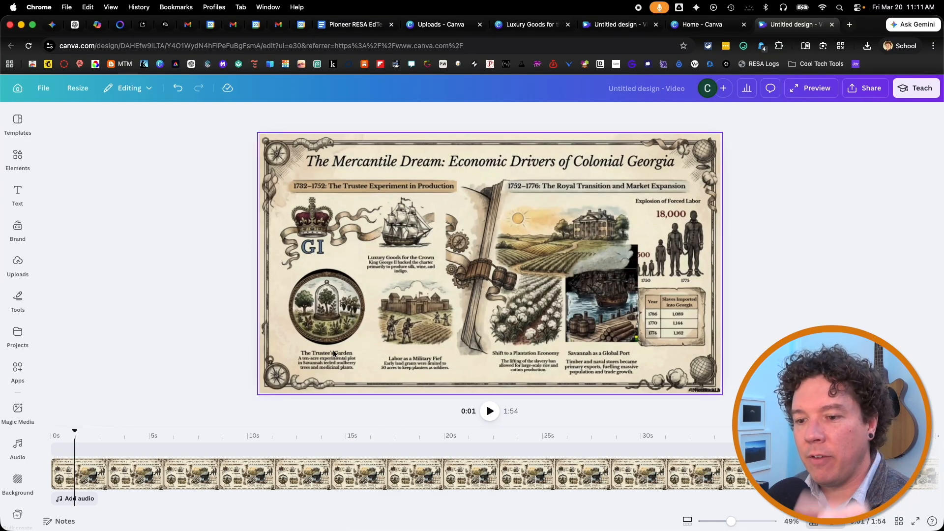
Generate captions for the infographic video's speech, and play the opening to check them
{"action": "left_click_drag", "start_coordinate": [75, 431], "coordinate": [128, 433]}
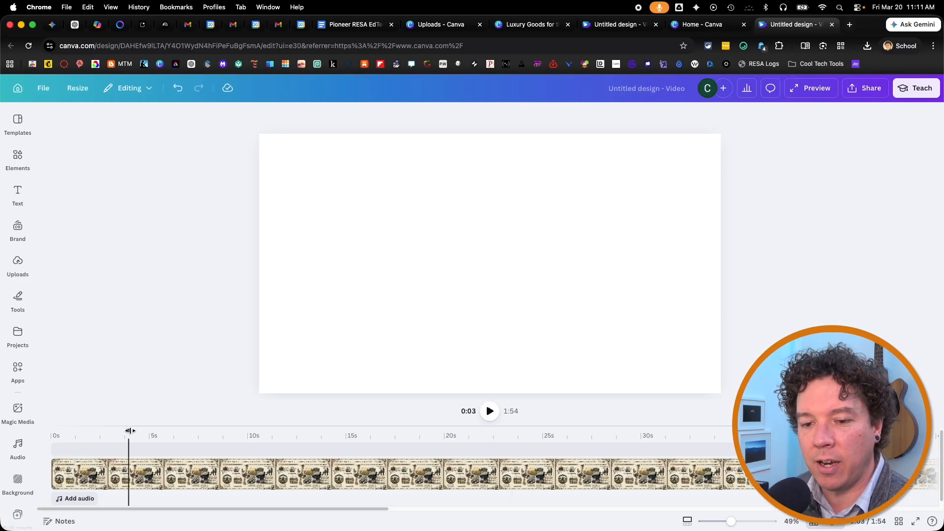
{"action": "left_click", "coordinate": [112, 473]}
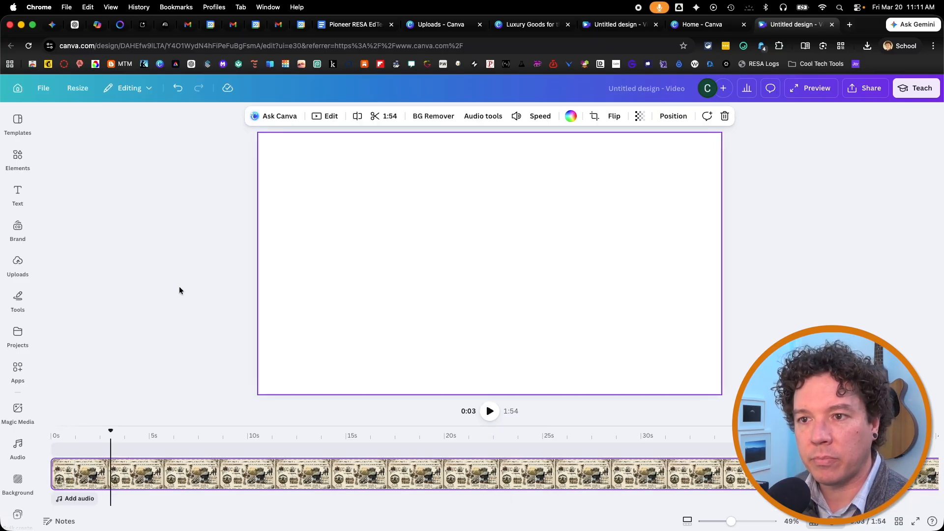
{"action": "left_click", "coordinate": [25, 200]}
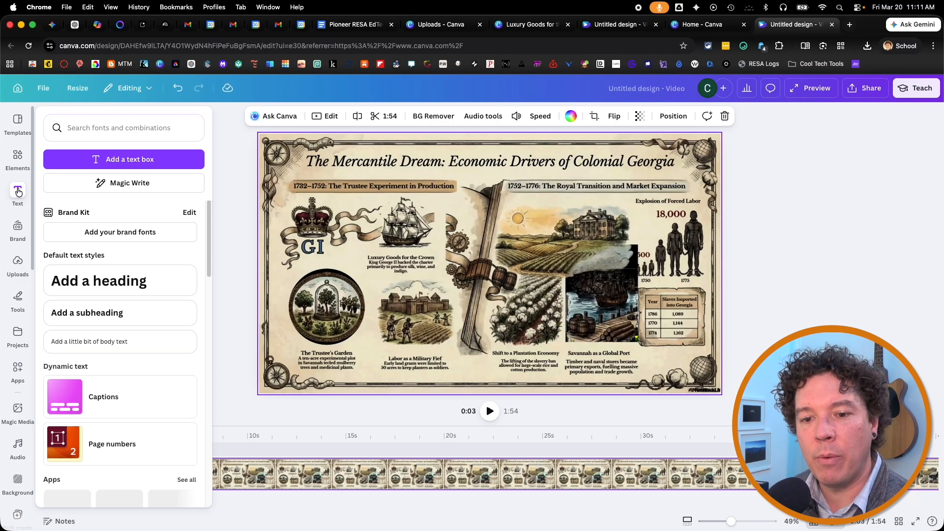
{"action": "left_click", "coordinate": [103, 397]}
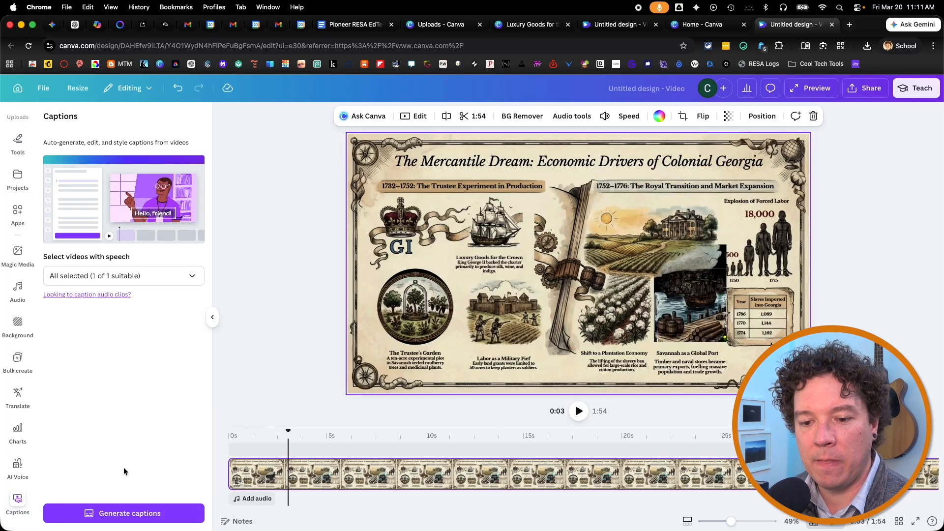
{"action": "left_click", "coordinate": [125, 513]}
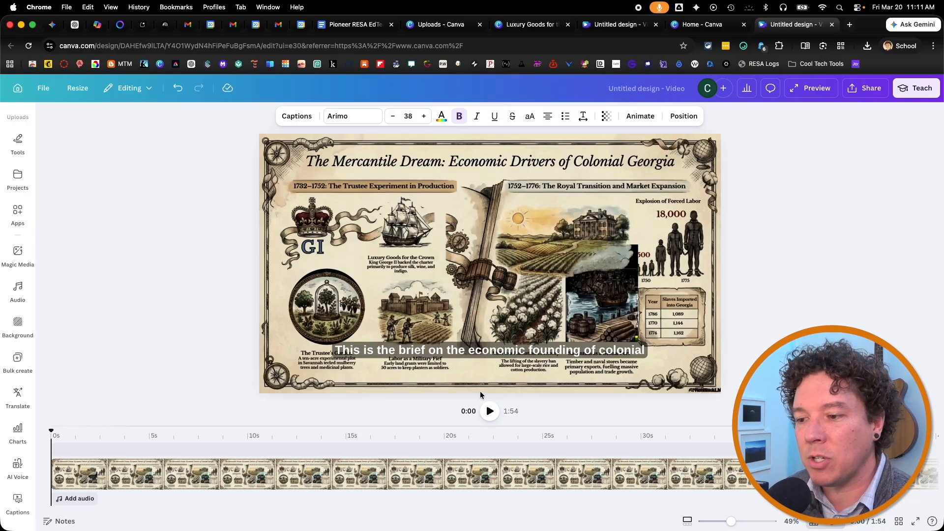
{"action": "left_click", "coordinate": [490, 412]}
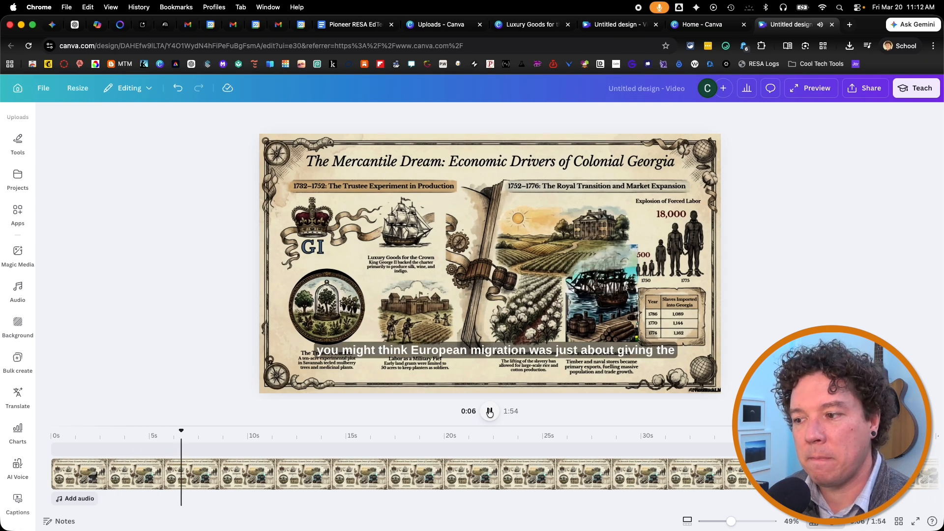
{"action": "left_click", "coordinate": [490, 412]}
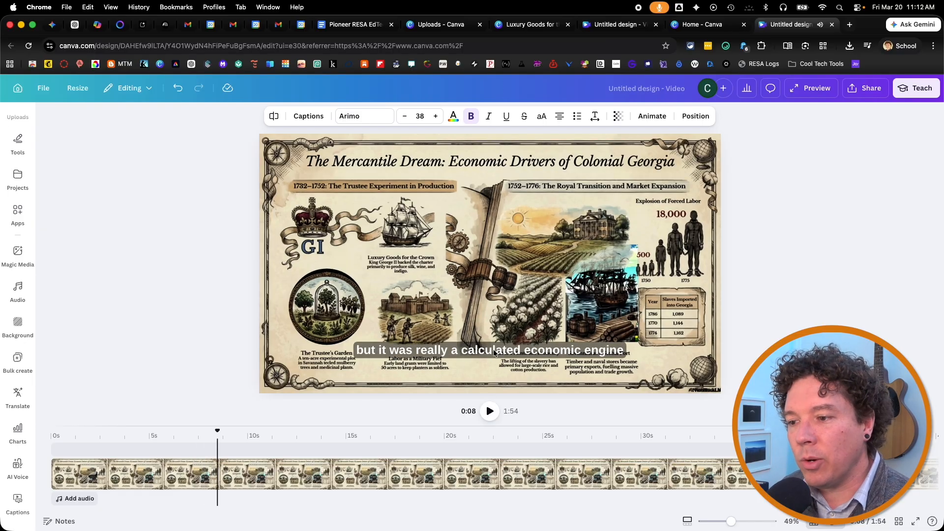
Detach the video from the background, align it with the page's upper edge, and place the captions directly beneath it
{"action": "left_click", "coordinate": [493, 352]}
{"action": "left_click_drag", "start_coordinate": [488, 352], "coordinate": [485, 290]}
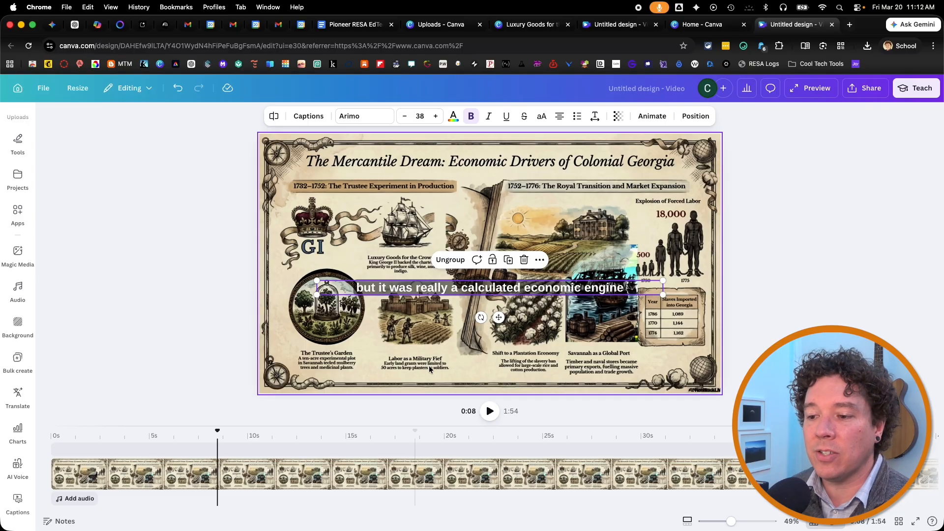
{"action": "right_click", "coordinate": [423, 385]}
{"action": "left_click", "coordinate": [449, 480]}
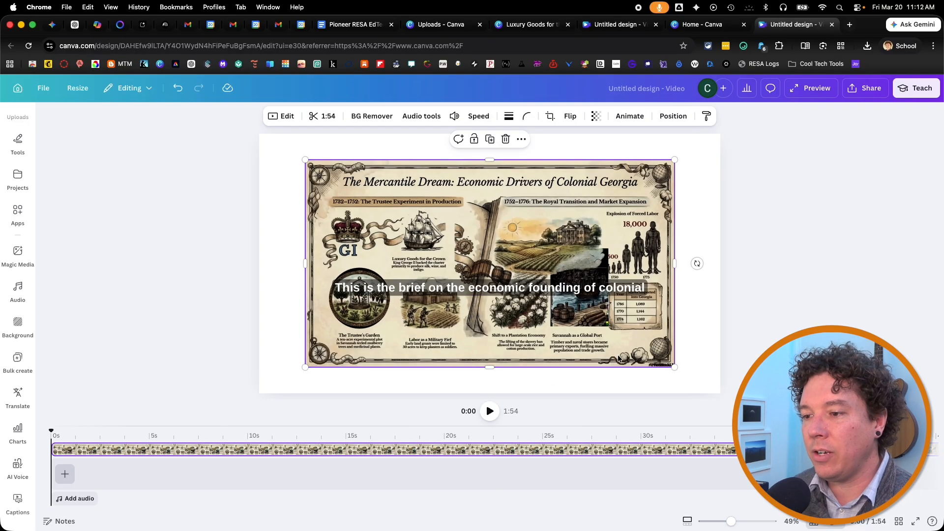
{"action": "left_click_drag", "start_coordinate": [565, 333], "coordinate": [565, 315]}
{"action": "left_click_drag", "start_coordinate": [514, 286], "coordinate": [518, 349]}
{"action": "left_click", "coordinate": [176, 336]}
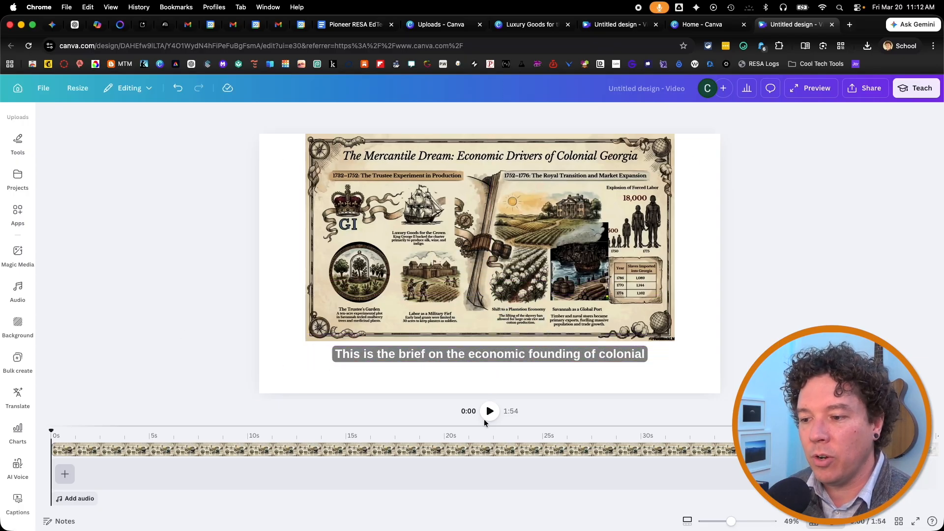
{"action": "left_click", "coordinate": [488, 412]}
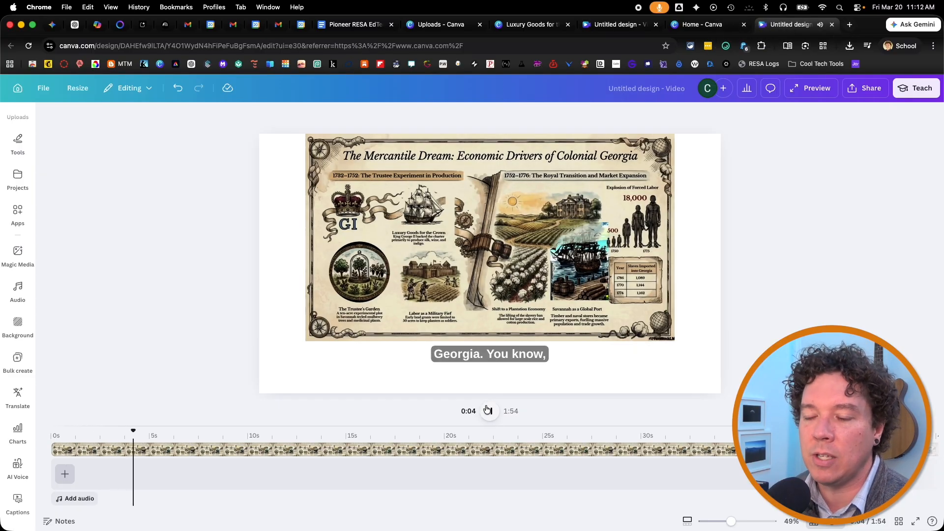
Set the video design's access level to Anyone with the link, keeping the Can view permission
{"action": "left_click", "coordinate": [866, 88]}
{"action": "left_click", "coordinate": [799, 225]}
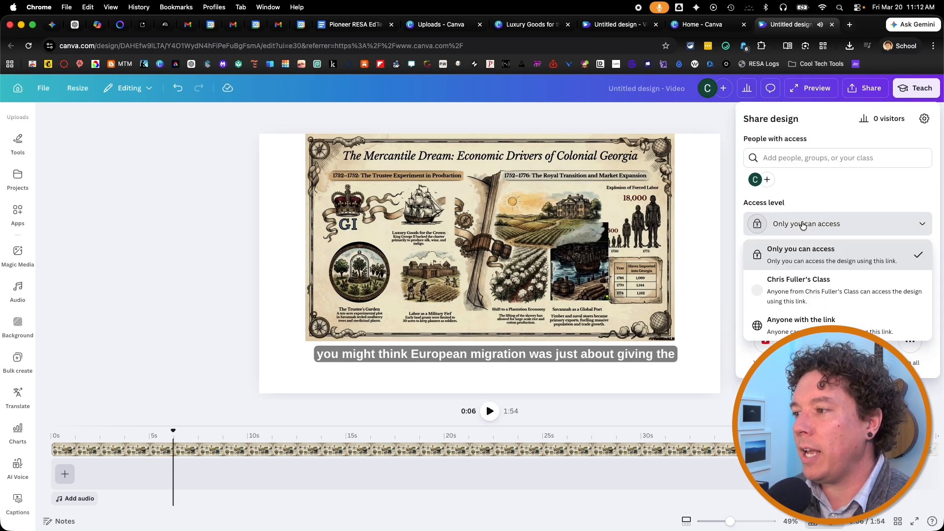
{"action": "left_click", "coordinate": [802, 325]}
{"action": "left_click", "coordinate": [900, 224]}
{"action": "left_click", "coordinate": [821, 306]}
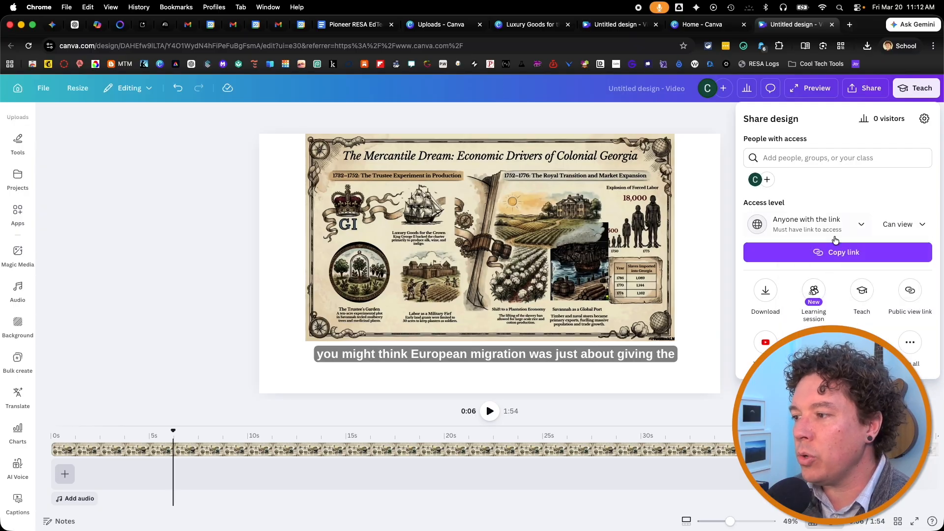